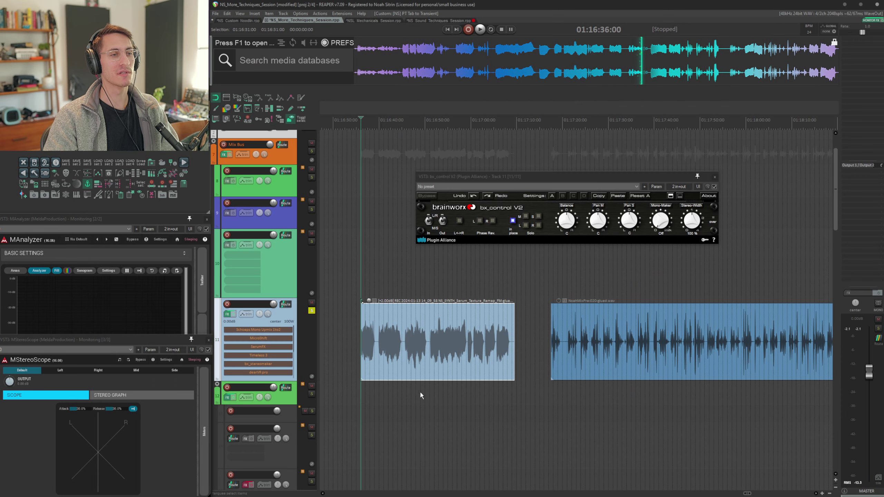
- Play back the synth texture clip and the recording after it on track 11 to hear both unprocessed
key("space")
key("space")
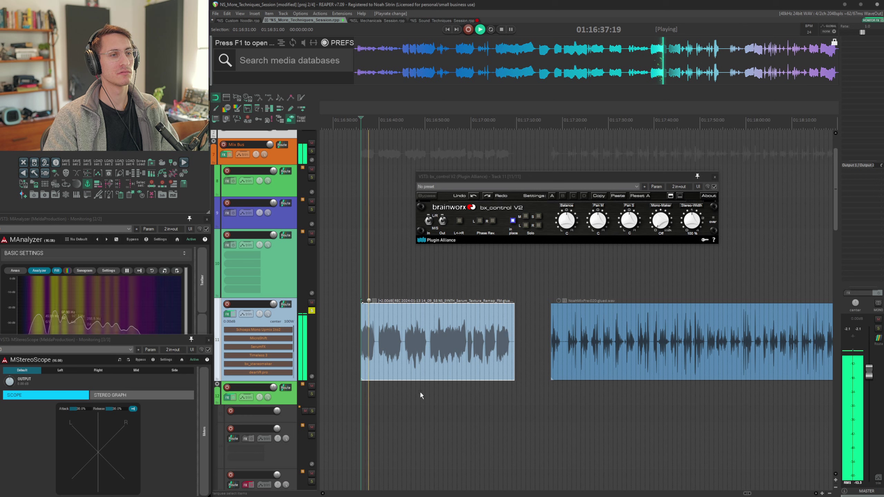
left_click(532, 341)
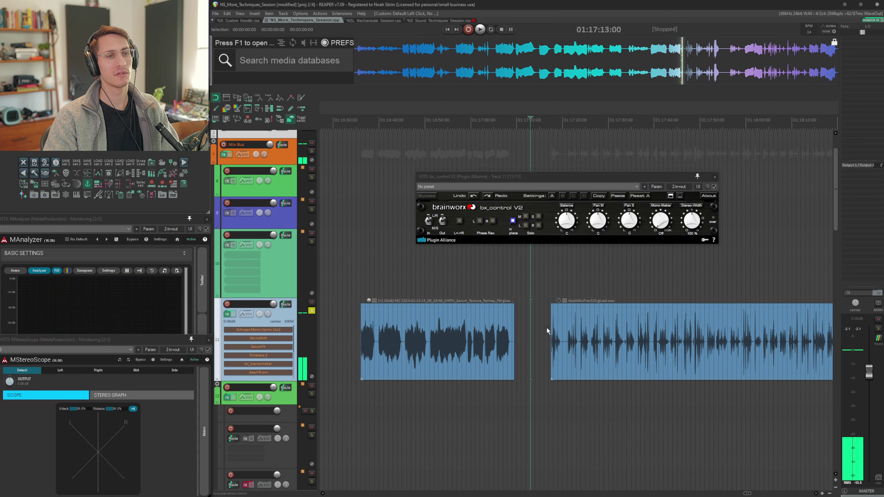
left_click(565, 318)
key("space")
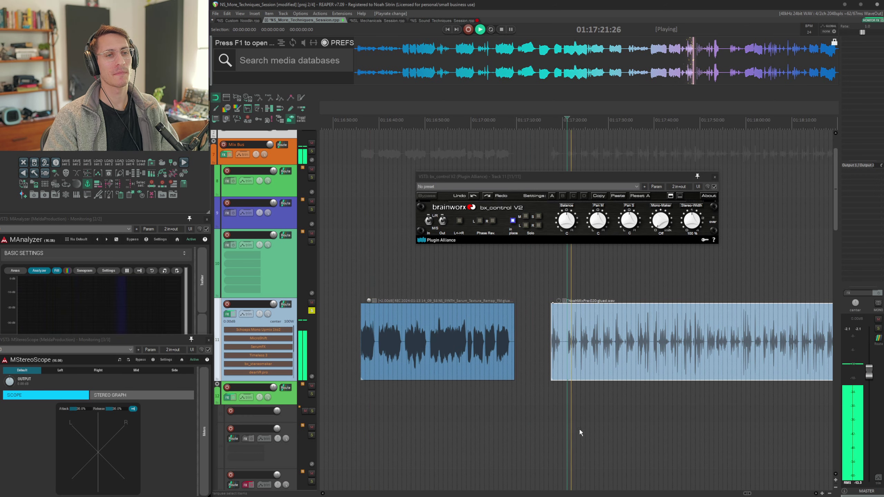
key("space")
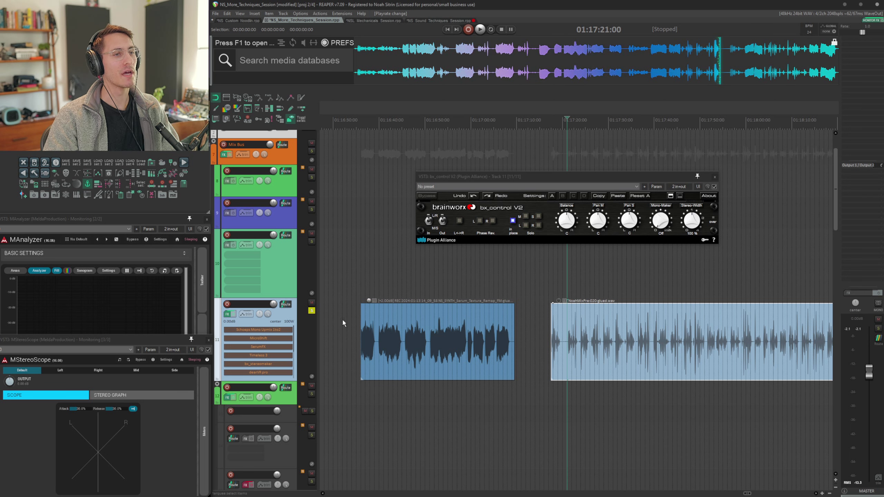
- Open the FX chain of track 11, enable Schoeps Mono Upmix 1to2, and move the chain window clear of the clips
key("Tab")
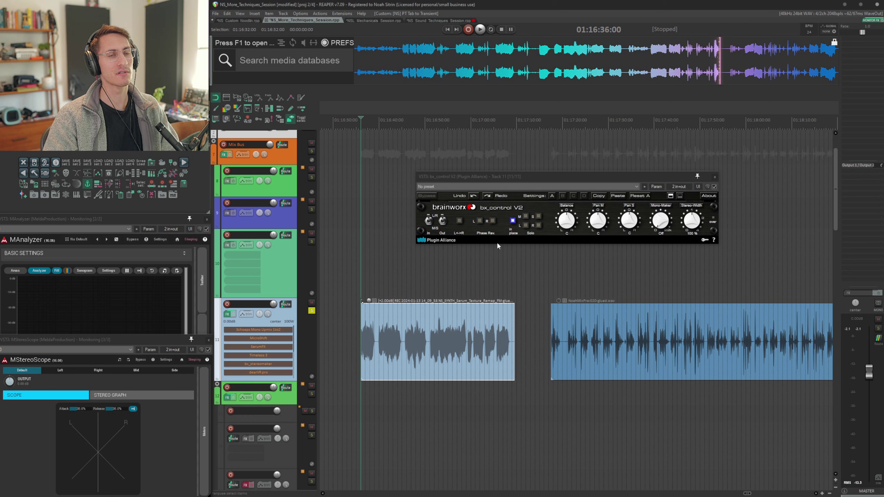
left_click(227, 315)
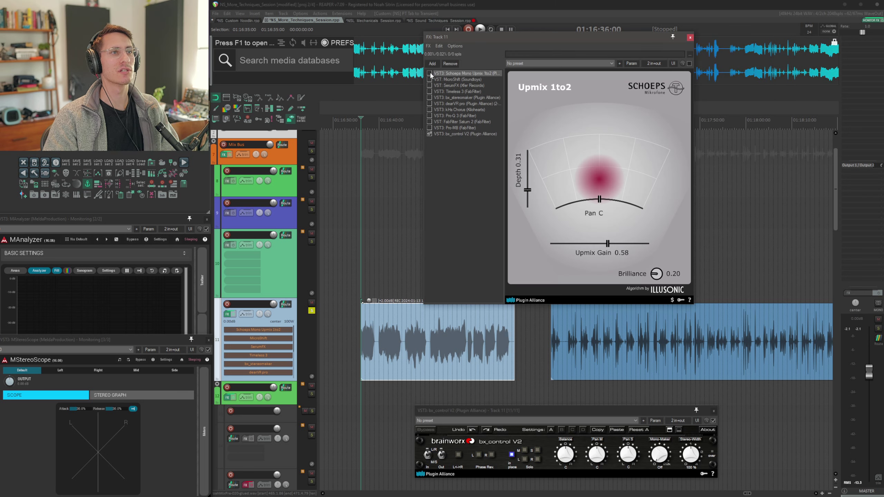
left_click(430, 73)
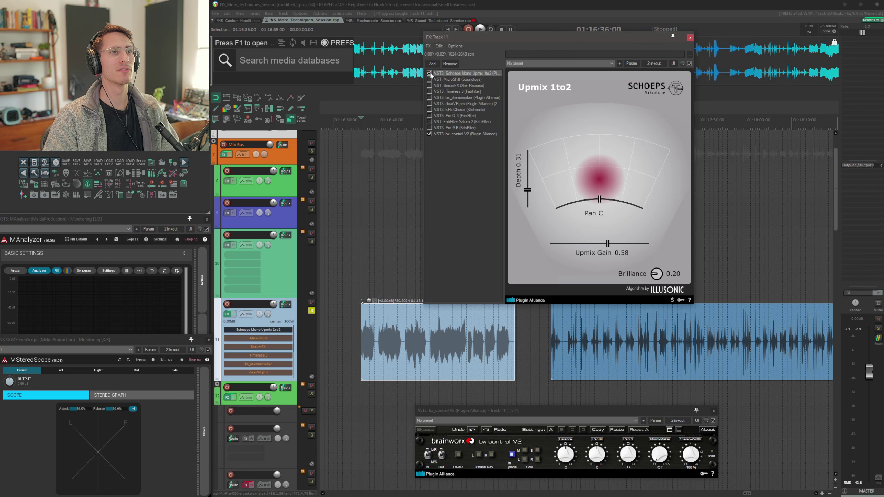
left_click_drag(528, 41, 515, 23)
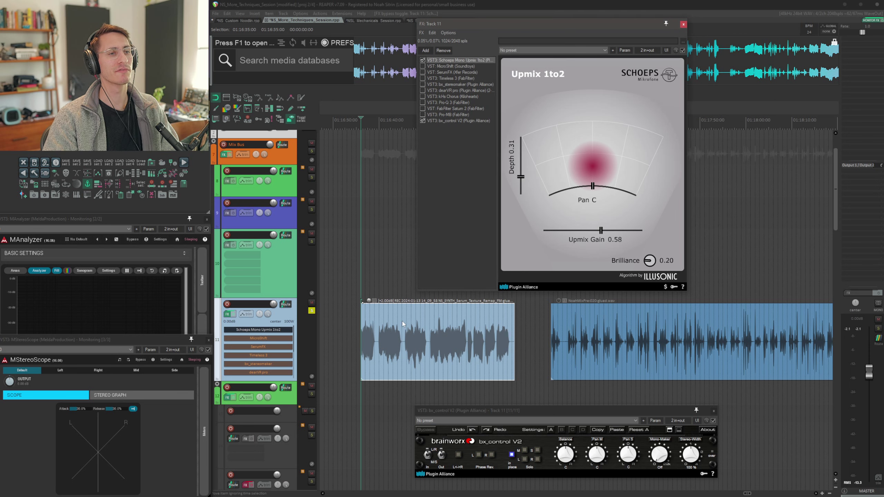
- Audition the synth texture clip and the second clip through the Upmix 1to2 effect
left_click(353, 340)
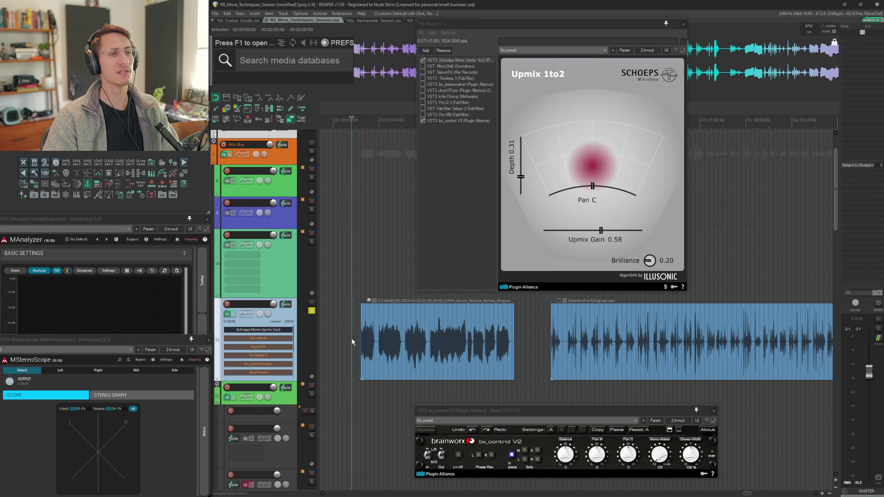
key("space")
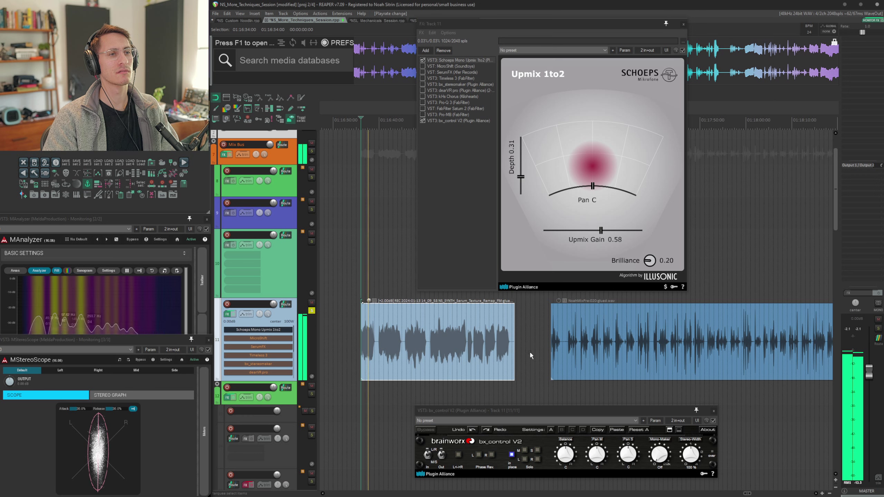
key("ctrl+Right")
key("space")
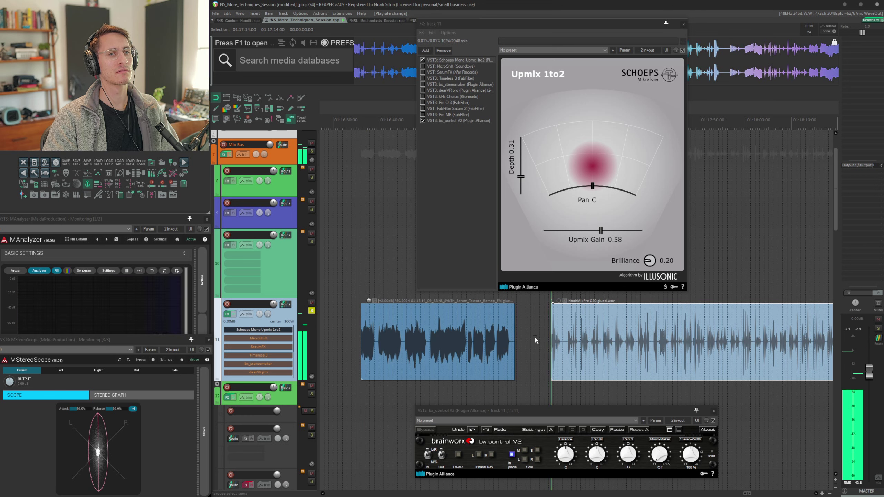
key("space")
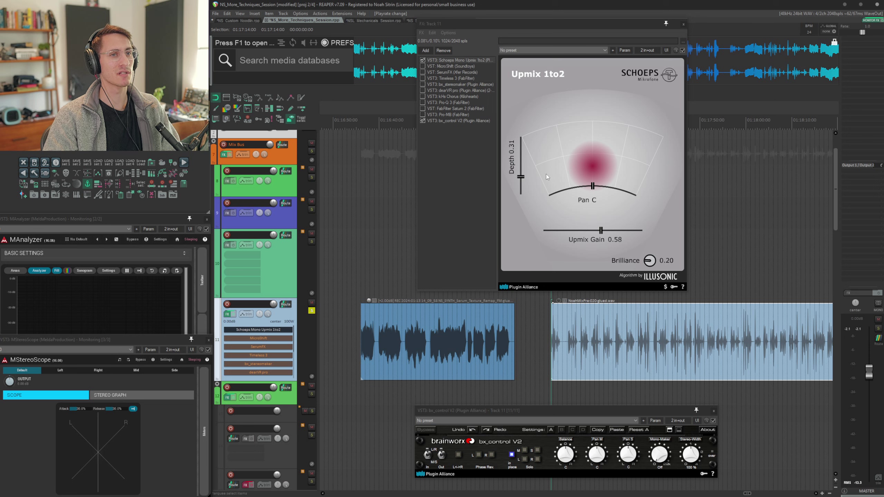
- Set Upmix 1to2 to Depth 0.00, Upmix Gain 0.49 and Brilliance 0.00, and audition the second clip from its start
left_click_drag(521, 177, 521, 234)
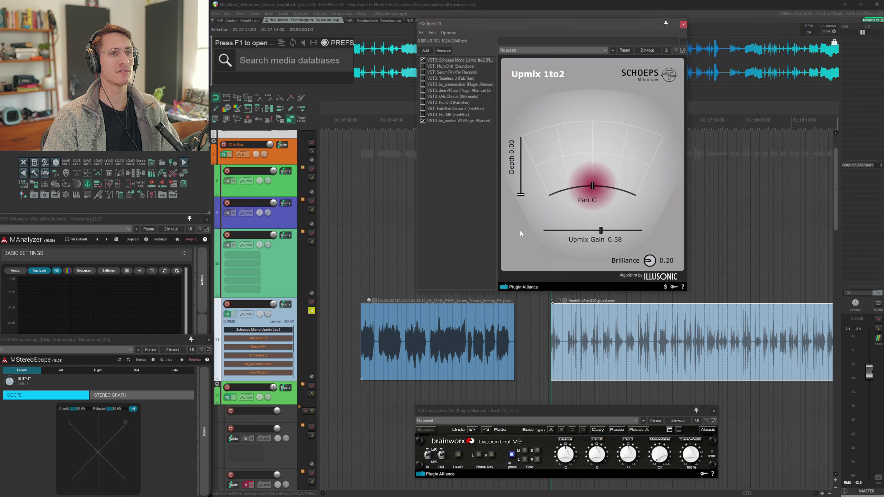
left_click_drag(601, 232, 569, 232)
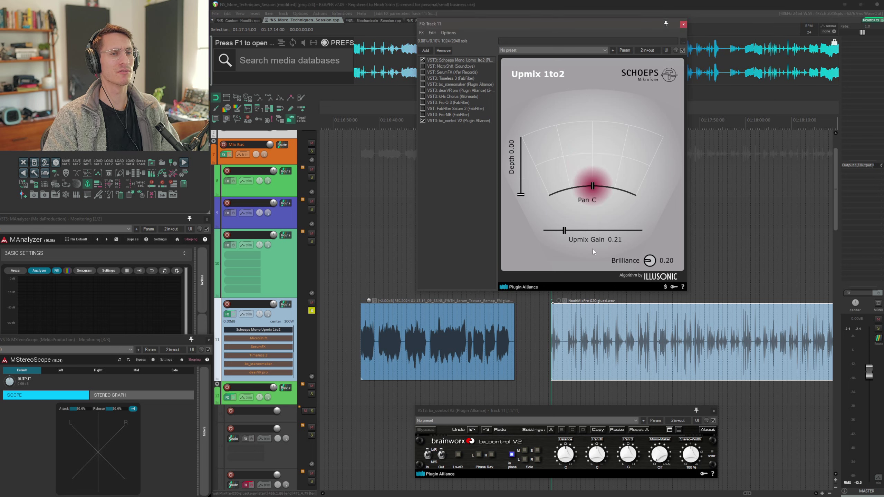
left_click(539, 343)
key("ctrl+Right")
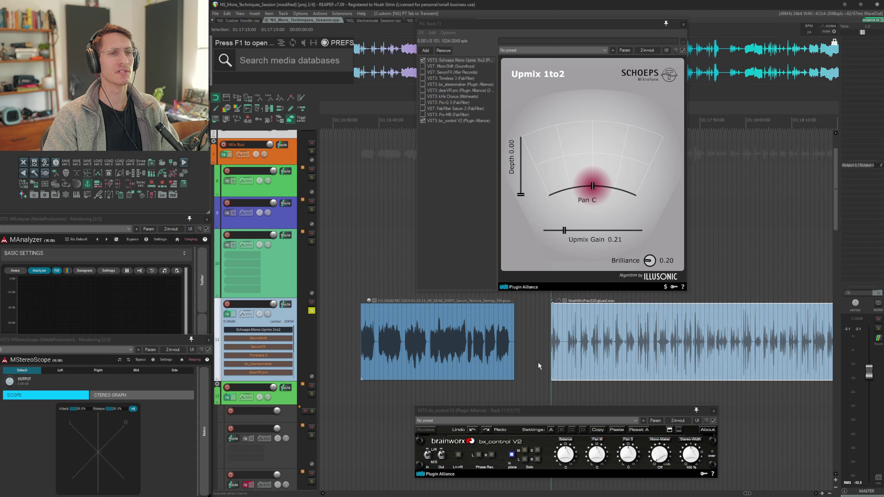
key("space")
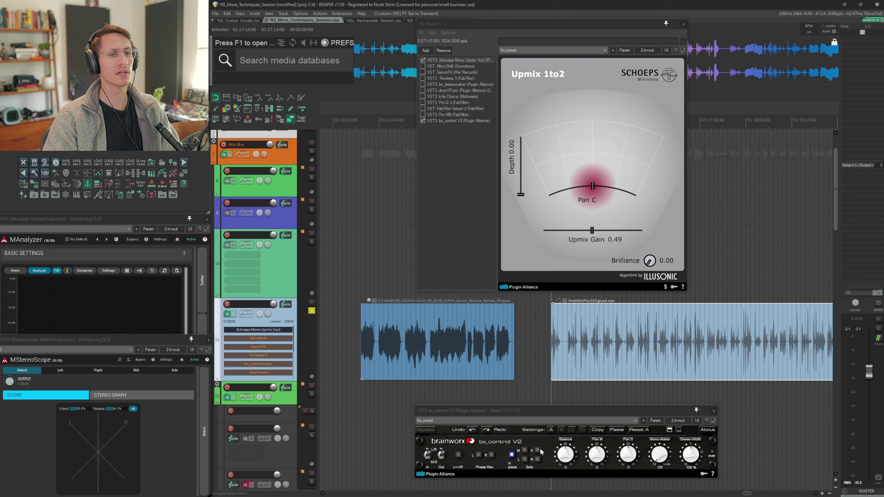
- Solo the side signal in bx_control V2 and listen to what the upmix adds to the second clip
left_click(538, 451)
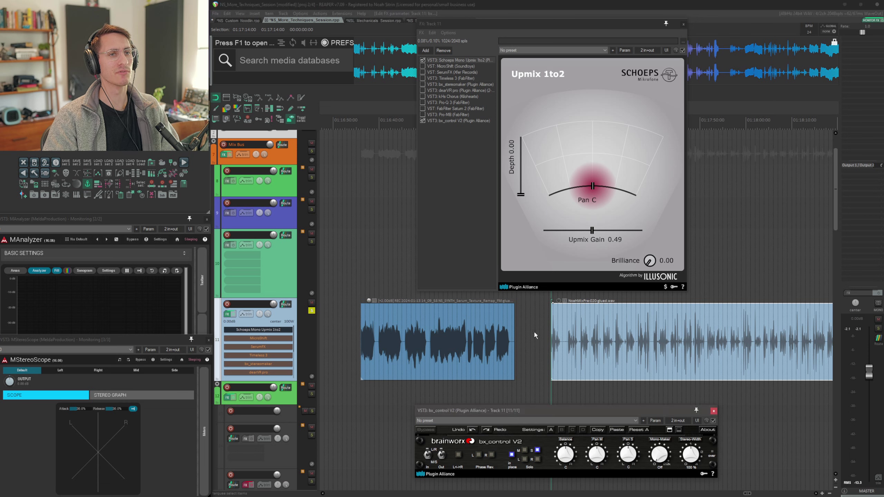
key("space")
key("space")
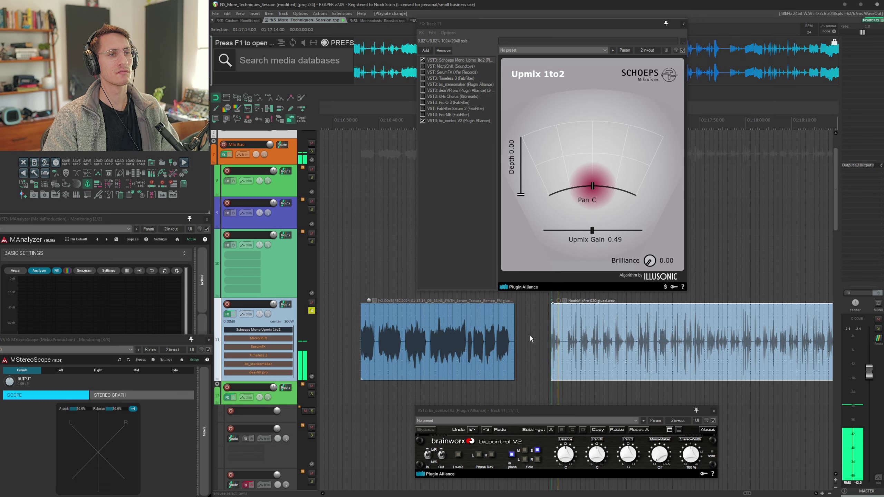
key("Tab")
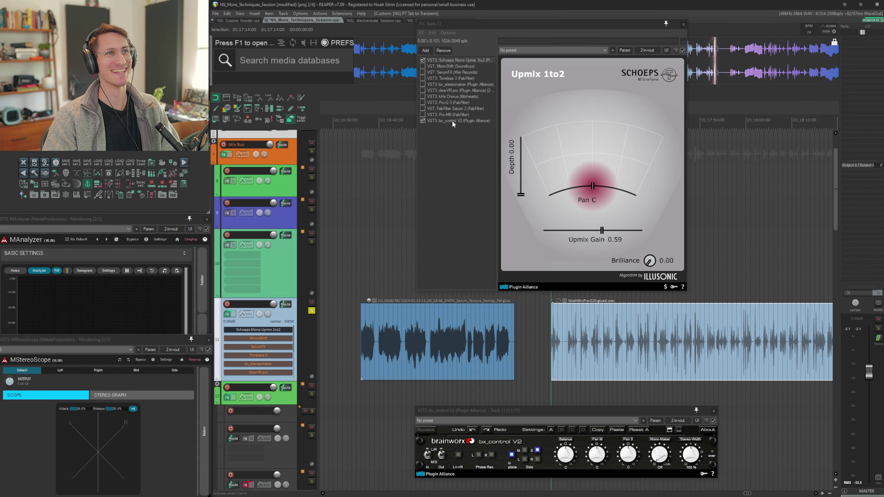
- Disable Upmix 1to2, enable MicroShift in its place, and switch off the side solo in bx_control V2
left_click(423, 60)
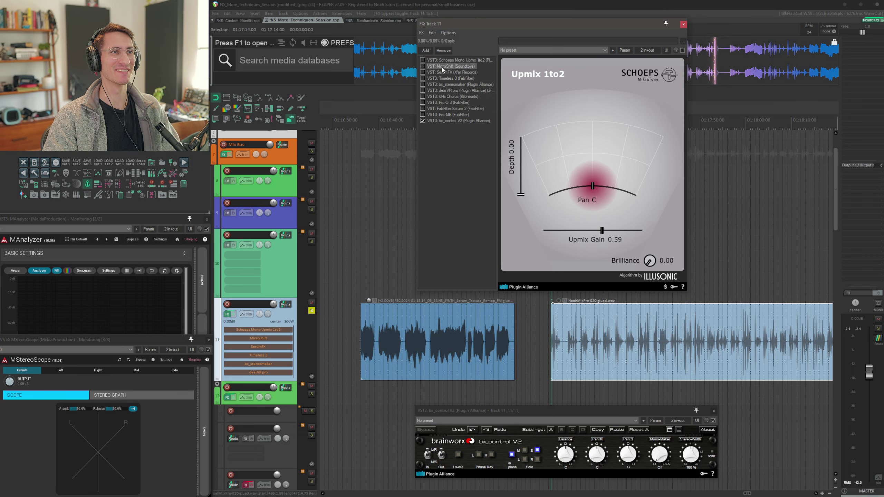
left_click(424, 67)
left_click_drag(518, 30, 460, 101)
left_click(538, 451)
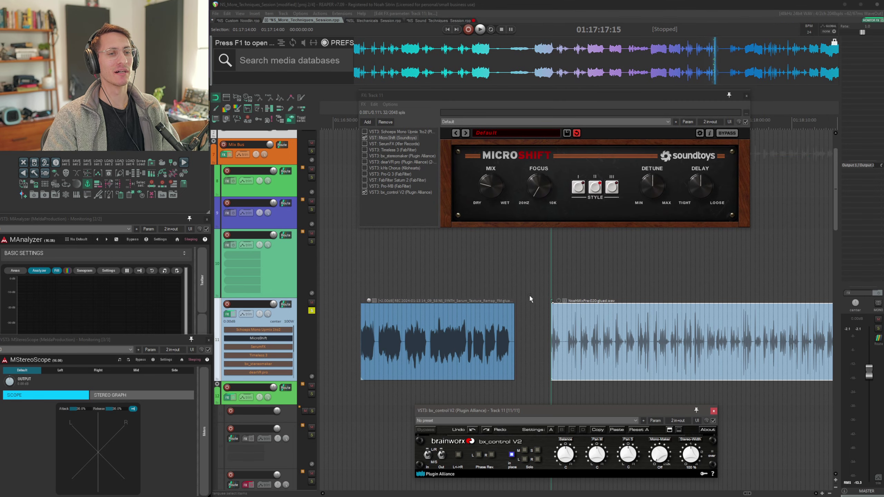
- Audition the synth texture clip and the second clip through MicroShift
left_click(349, 323)
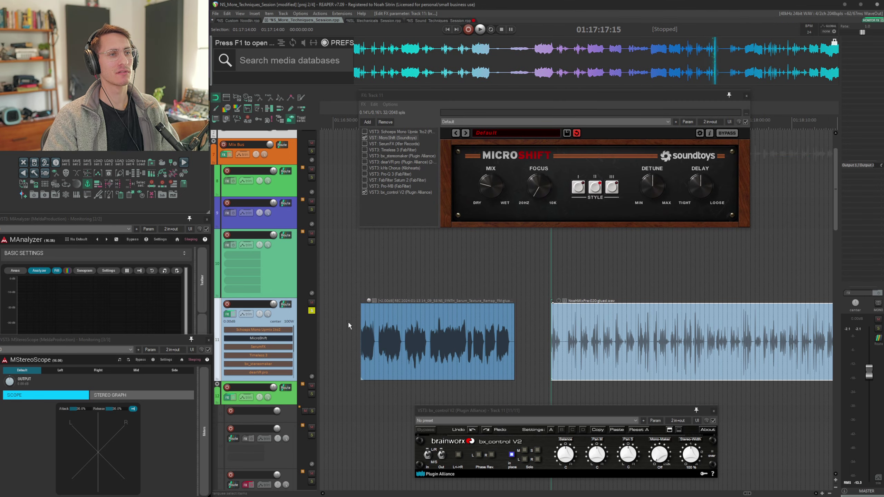
key("Tab")
key("space")
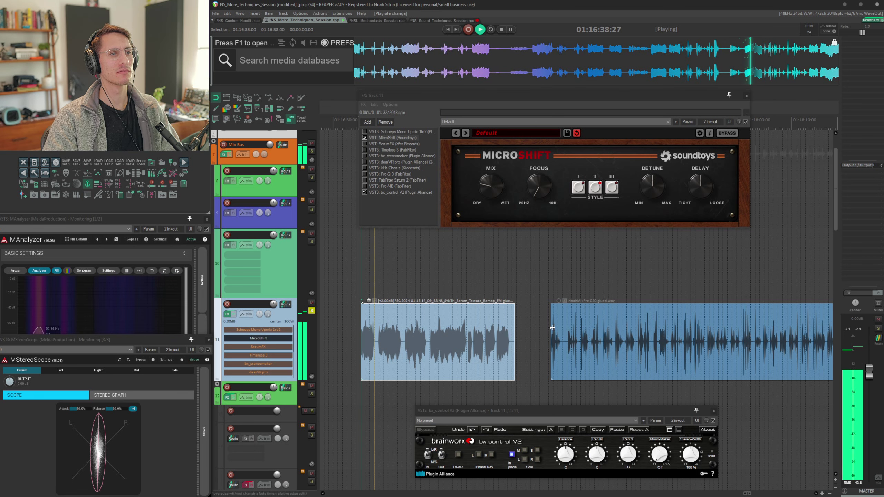
key("Tab")
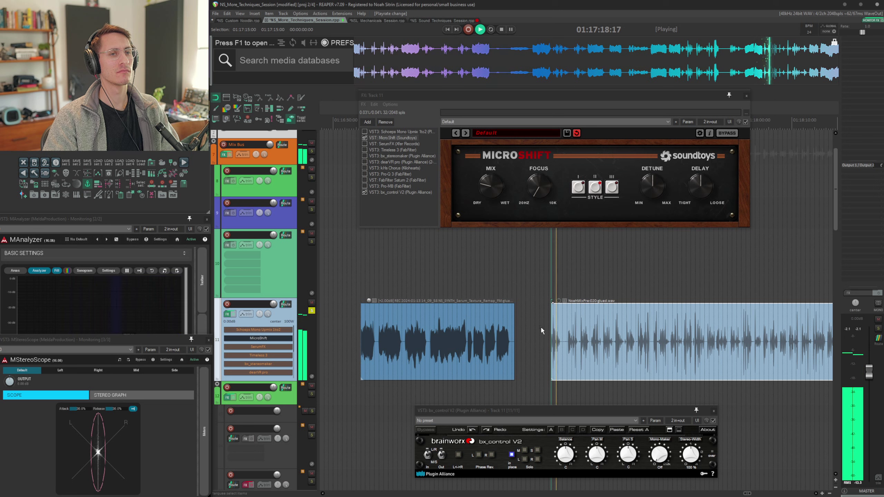
key("space")
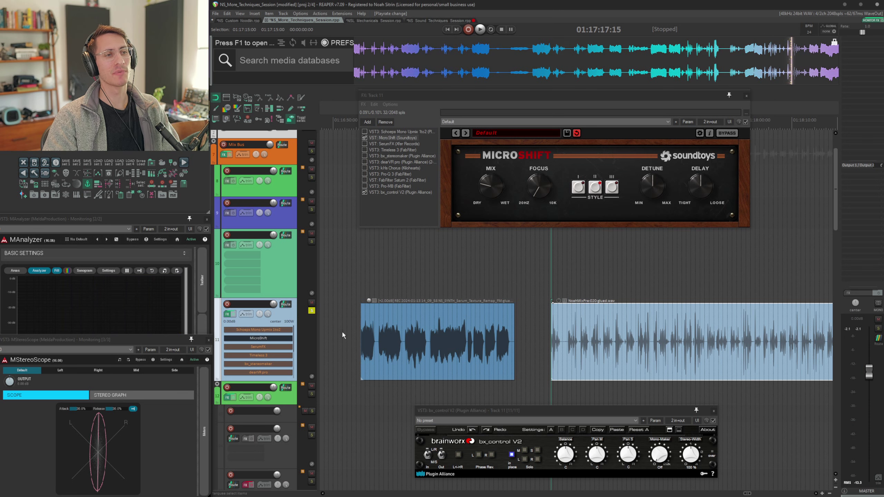
- Play the second clip from 01:17:26:10 to examine how MicroShift affects its transients
key("shift+Tab")
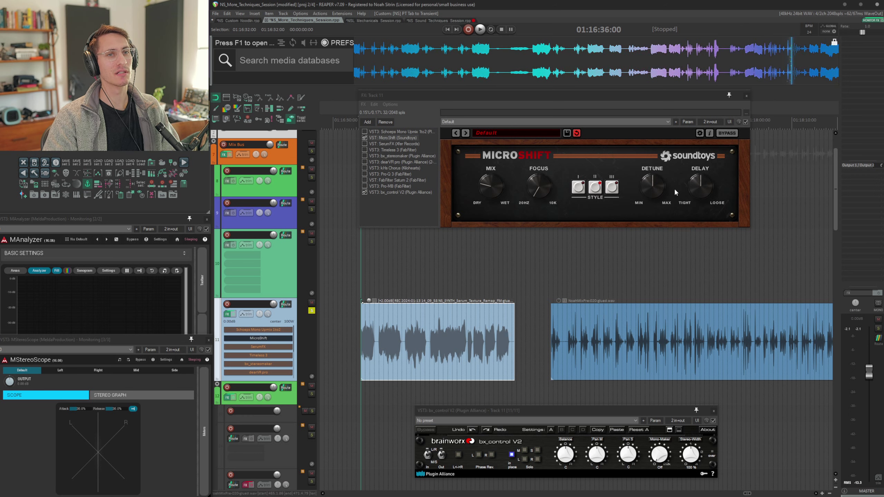
key("Tab")
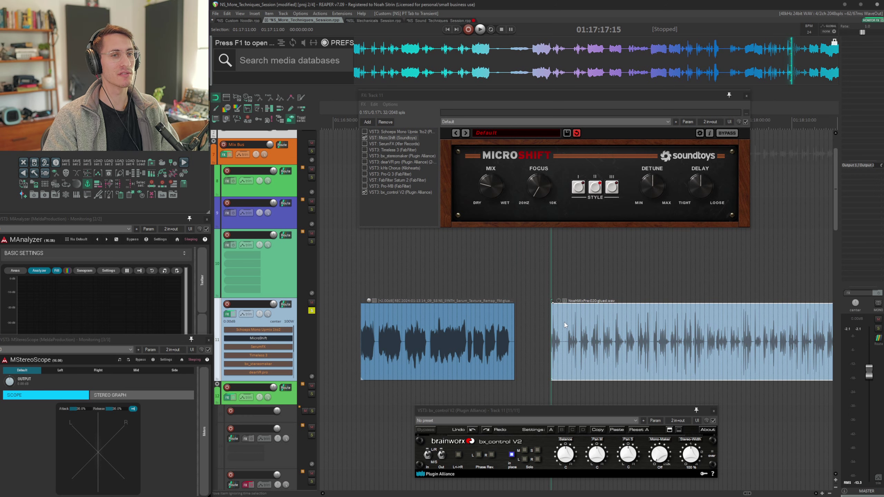
scroll(578, 323, "up", 5)
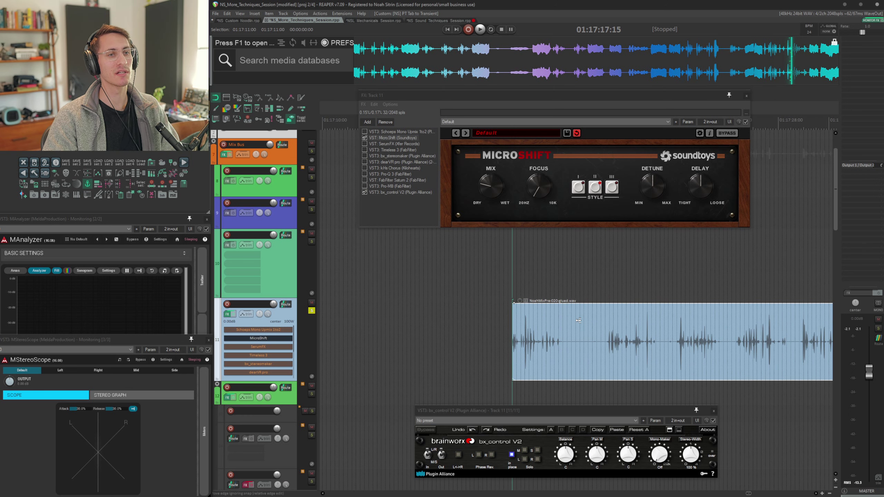
scroll(592, 332, "right", 3)
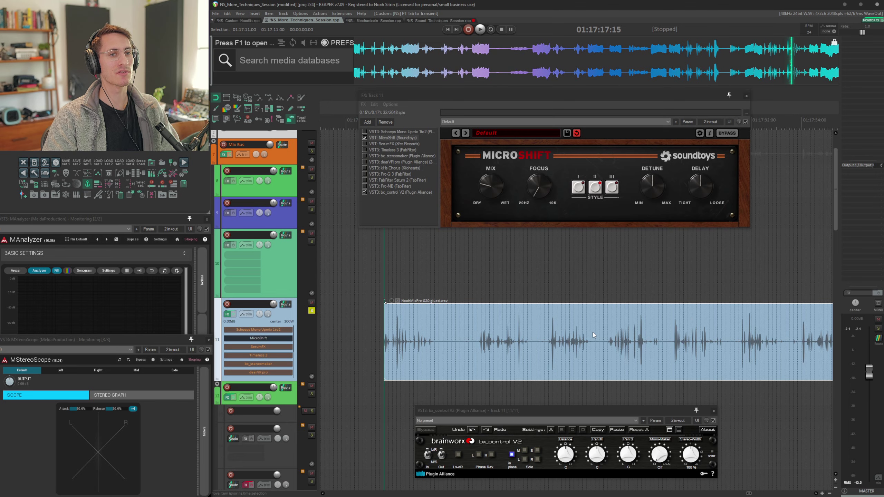
left_click(606, 325)
scroll(593, 323, "right", 3)
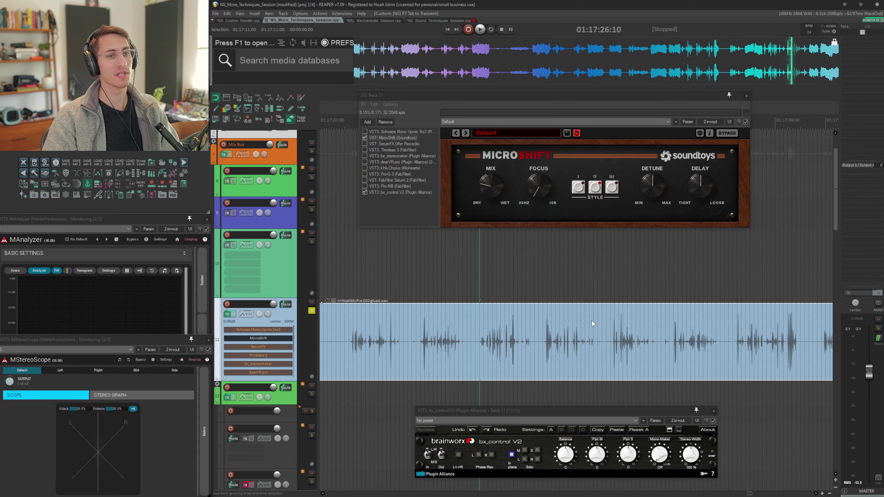
key("space")
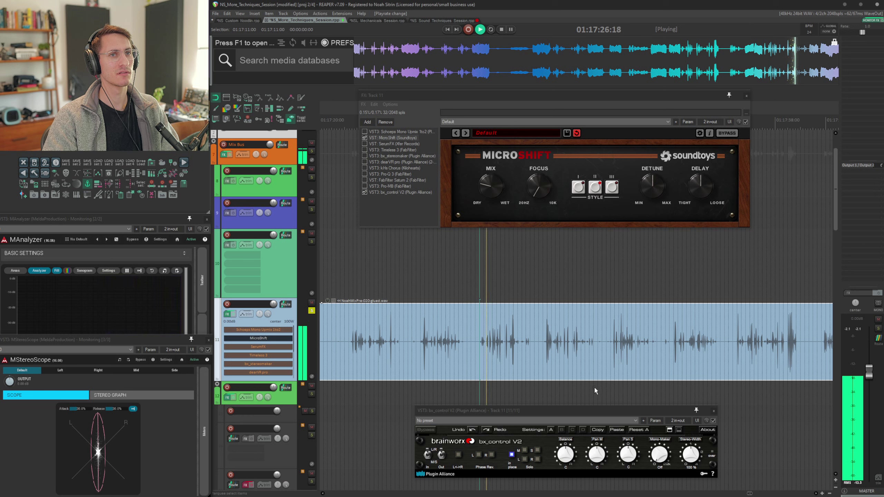
key("space")
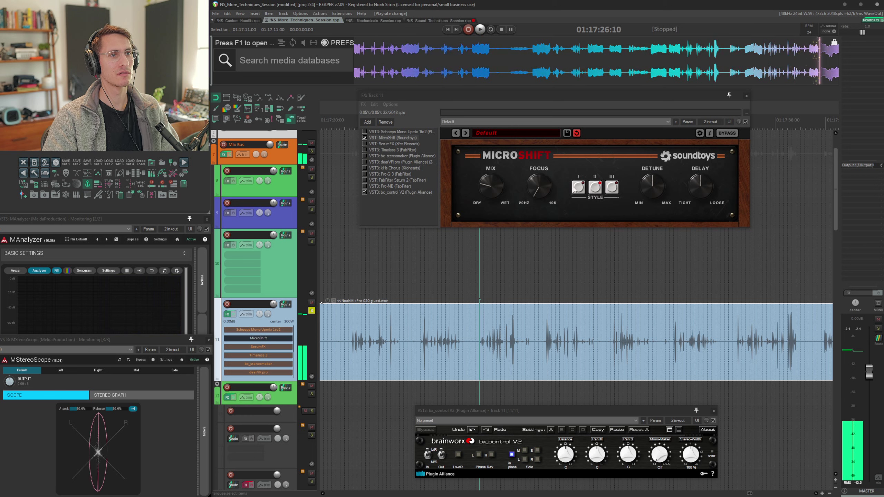
- Turn the MicroShift Delay down towards Tight and replay the section from 01:17:26:10
mouse_move(699, 186)
left_mouse_down()
mouse_move(693, 197)
mouse_move(703, 197)
left_mouse_up()
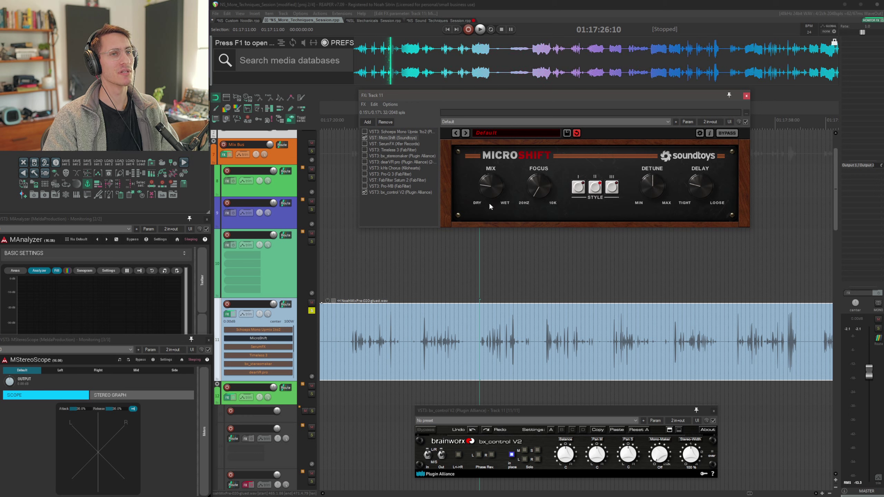
key("space")
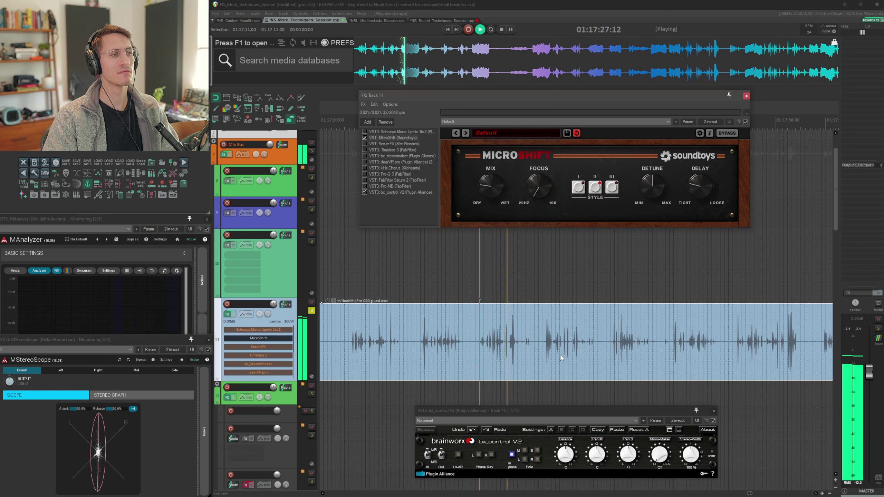
key("space")
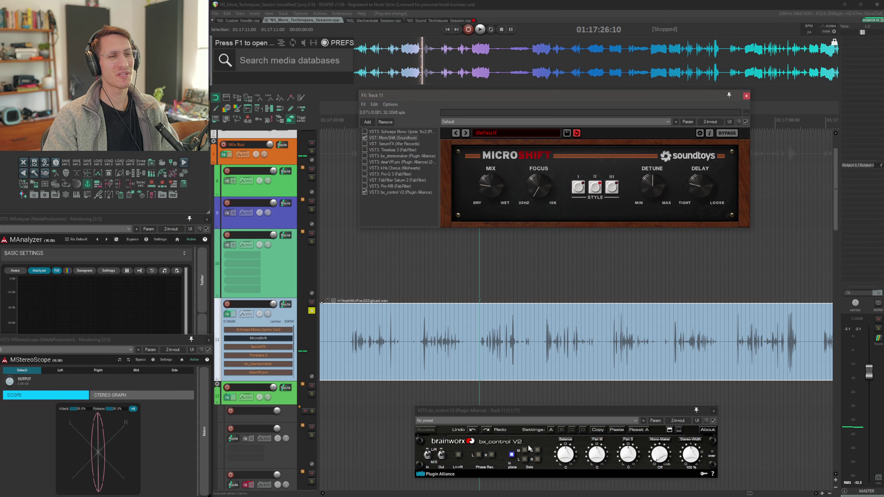
- Solo the side signal in bx_control V2, play the second clip from 01:17:26:10, and switch the solo off
left_click(537, 451)
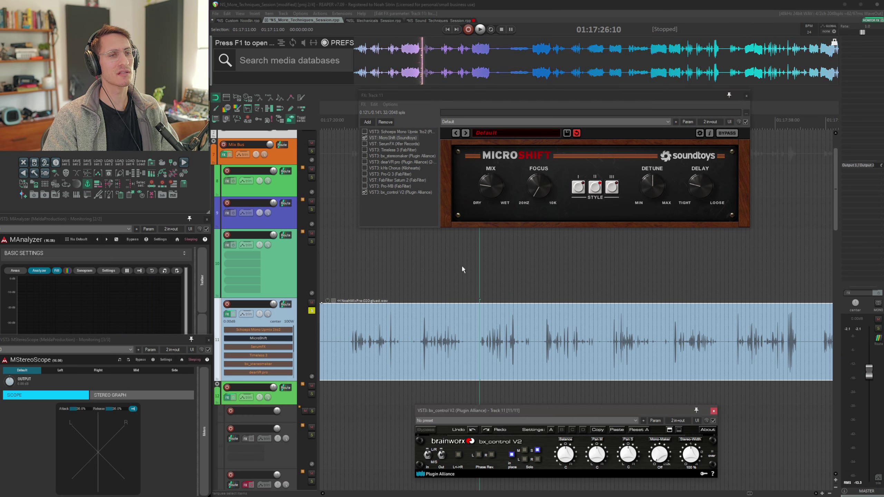
key("space")
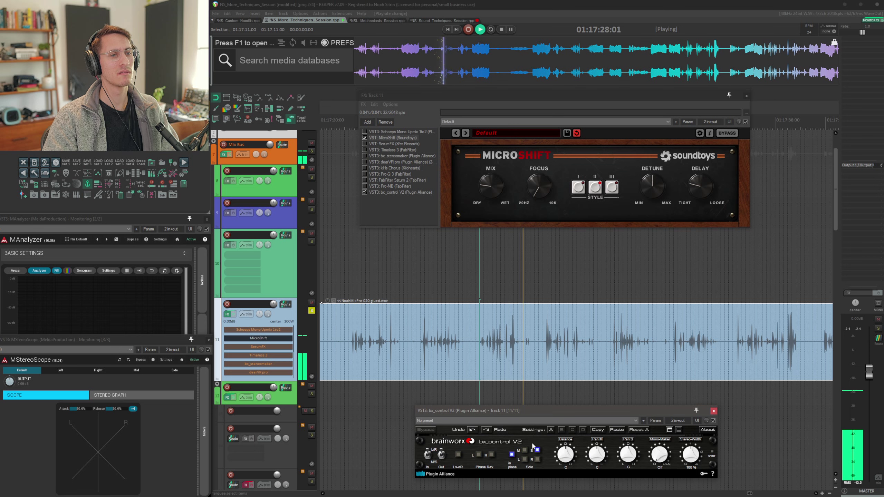
key("space")
left_click(537, 451)
- Play the second clip from its start at 01:17:17:15 to hear the complete stereo signal through MicroShift
left_click(459, 280)
scroll(463, 280, "down", 3)
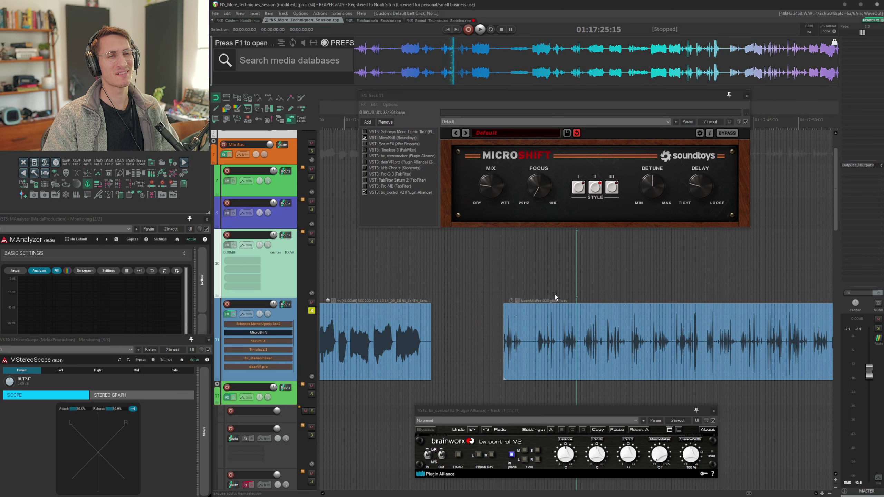
scroll(555, 294, "left", 2)
scroll(555, 294, "right", 1)
left_click(579, 341)
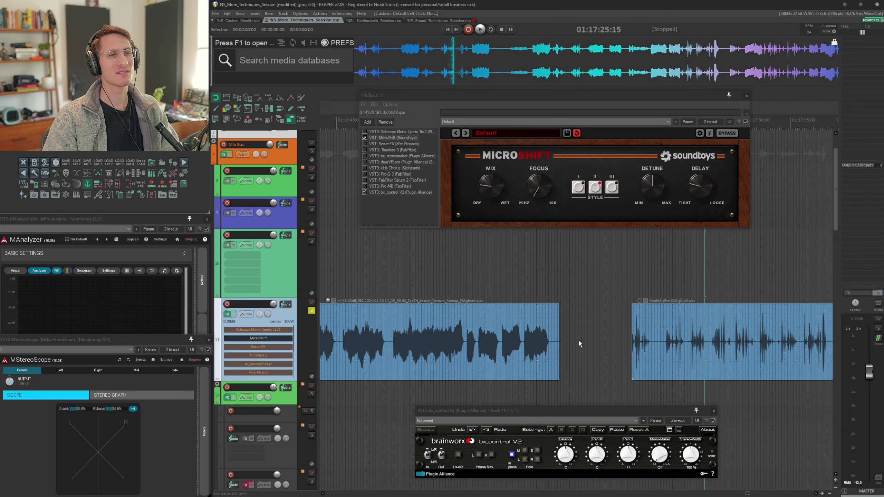
key("ctrl+Left")
key("space")
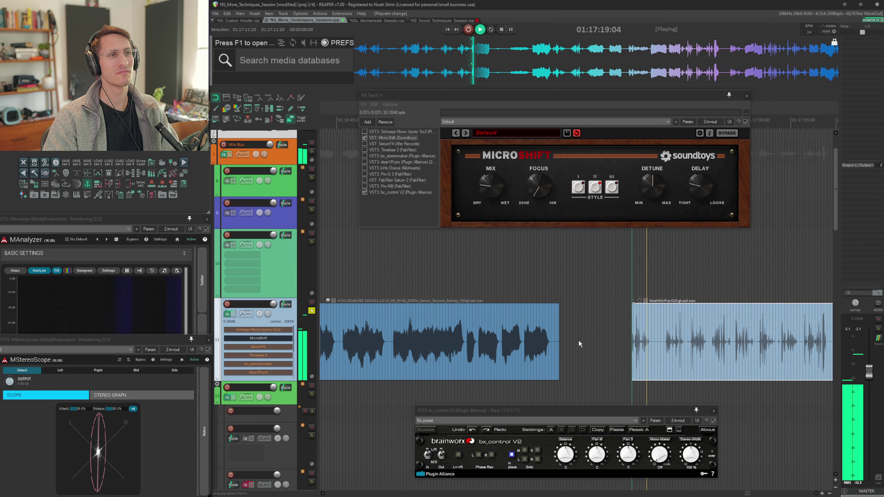
key("space")
scroll(578, 340, "left", 3)
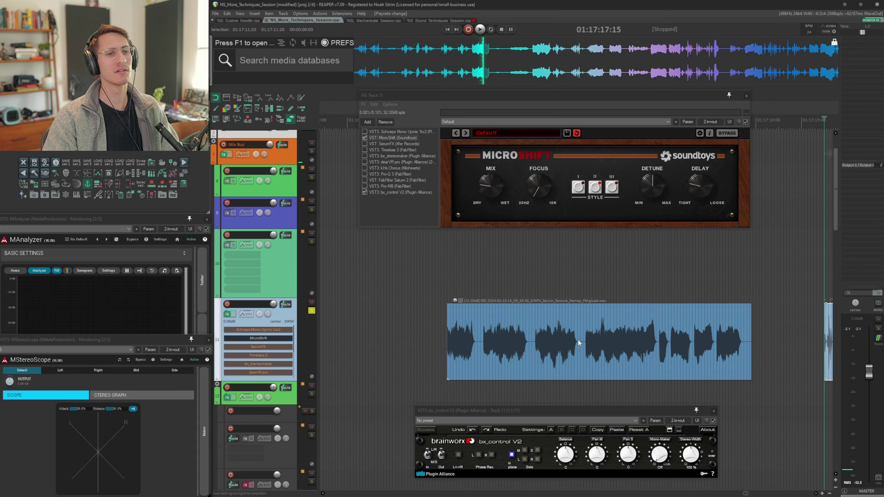
scroll(577, 338, "right", 2)
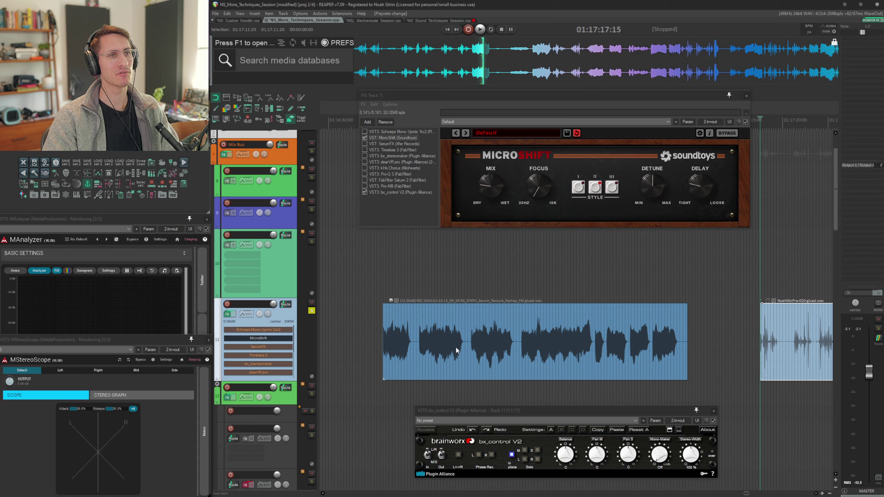
left_click(529, 336)
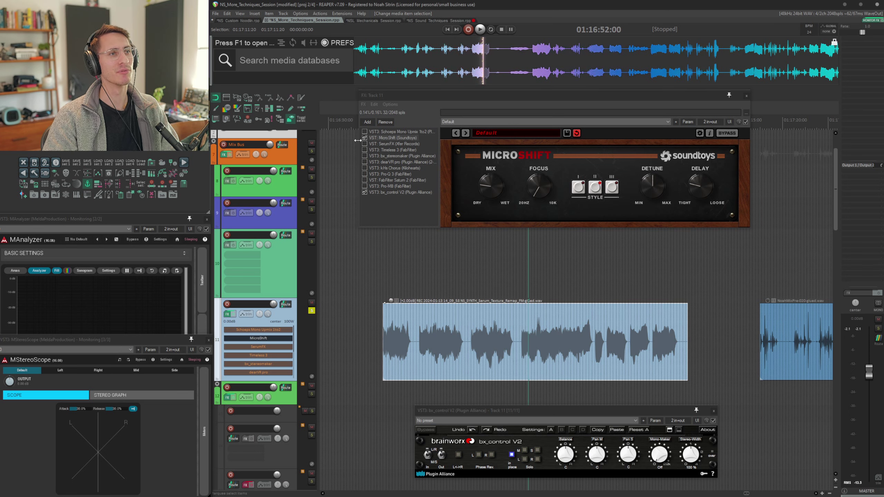
left_click(710, 315)
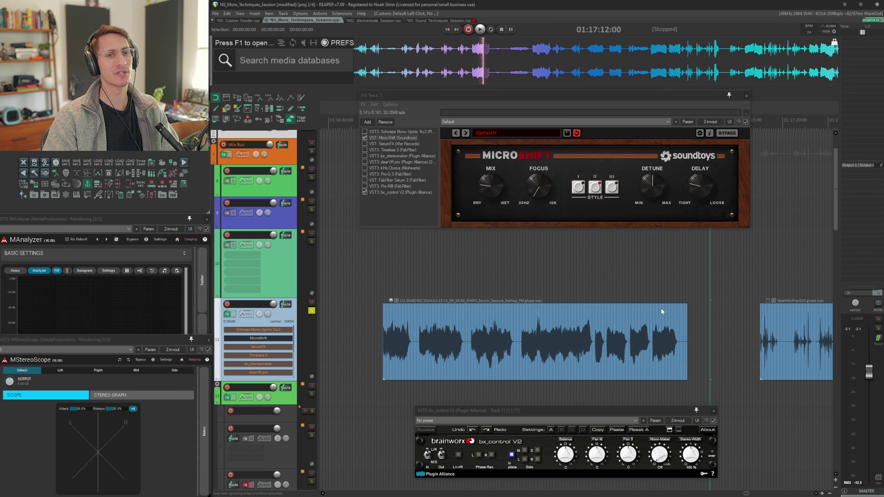
scroll(661, 308, "right", 5)
- Place the edit cursor at 01:17:36:15 in the second clip, and replace MicroShift with SerumFX as the active effect on track 11
left_click(604, 340)
key("Tab")
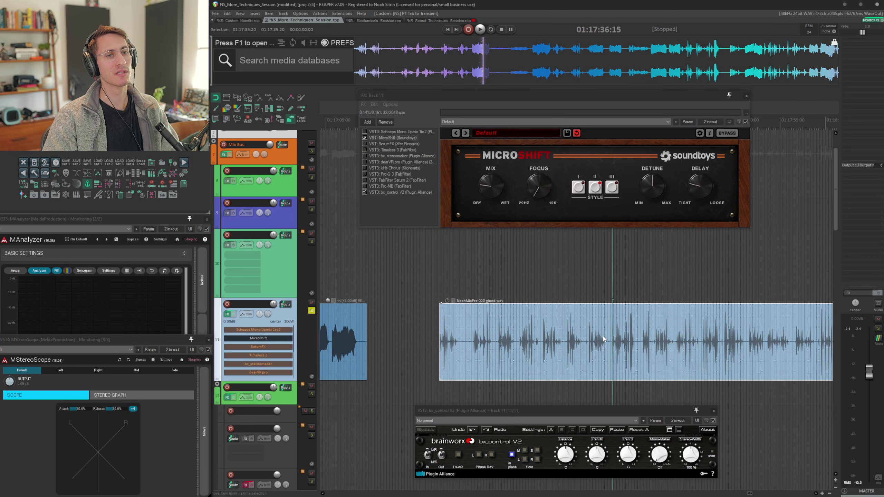
left_click(377, 144)
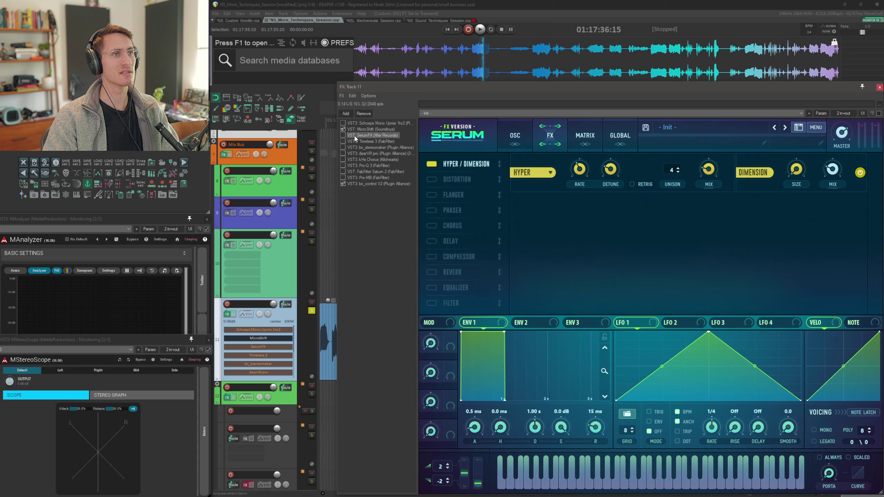
left_click(343, 129)
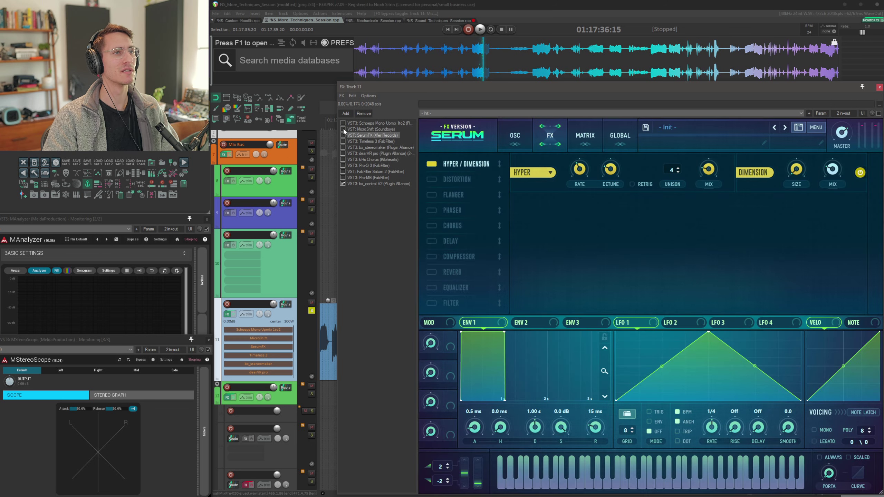
left_click(343, 135)
left_click_drag(466, 87, 412, 29)
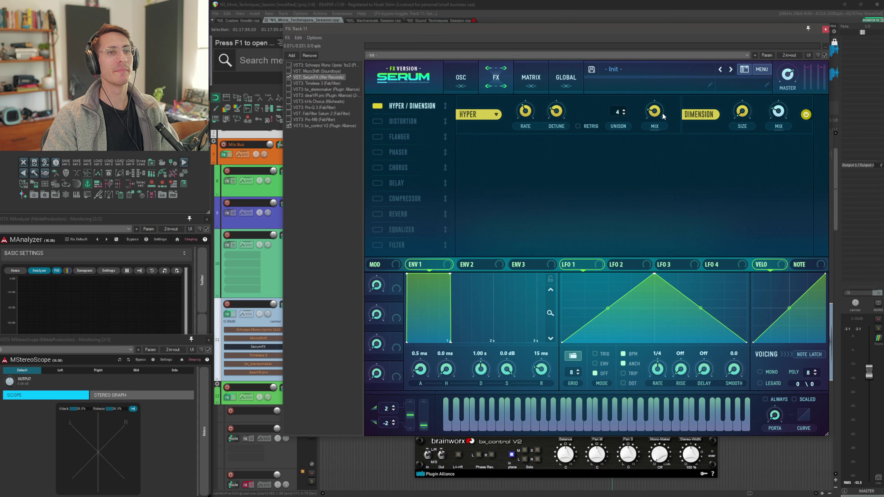
- Set the Dimension mix in SerumFX to 0% and play the second clip from 01:17:36:15
left_click_drag(778, 112, 779, 139)
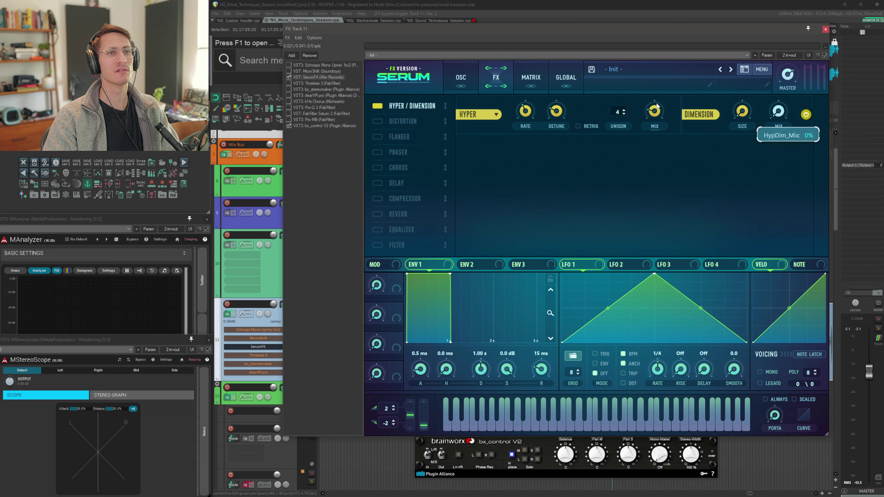
key("space")
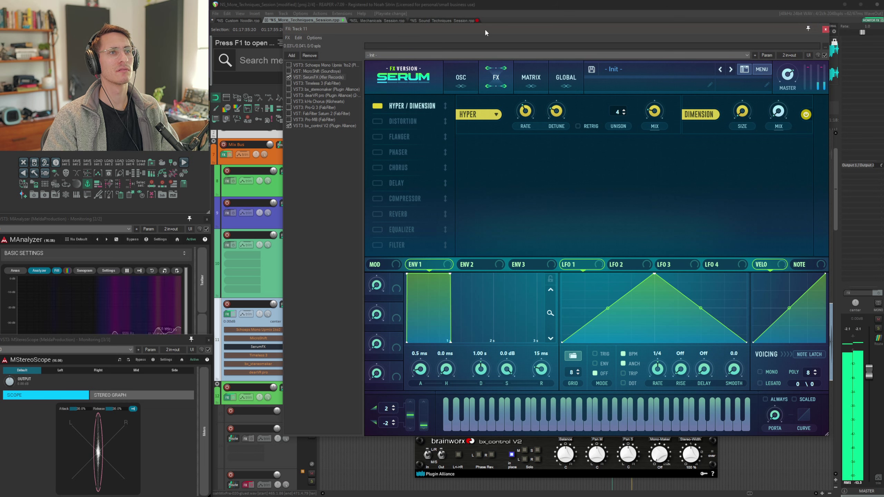
- Play the synth texture clip from 01:16:36:00 through SerumFX and raise the Hyper mix
left_click_drag(458, 28, 562, 39)
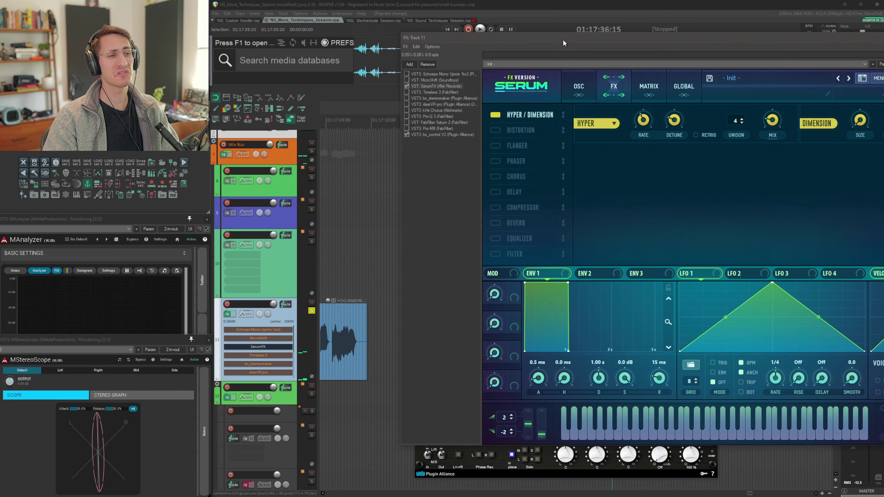
left_click(382, 319)
scroll(423, 306, "left", 8)
scroll(371, 323, "right", 5)
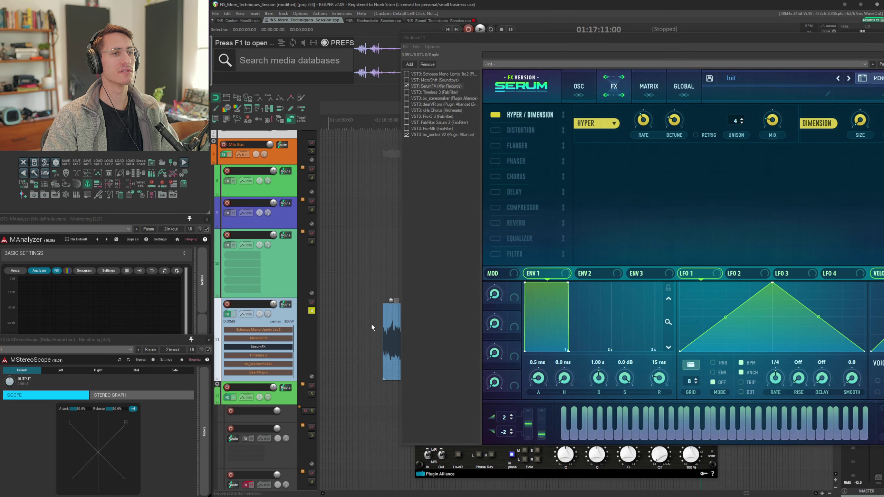
left_click(353, 330)
key("space")
left_click_drag(773, 121, 776, 98)
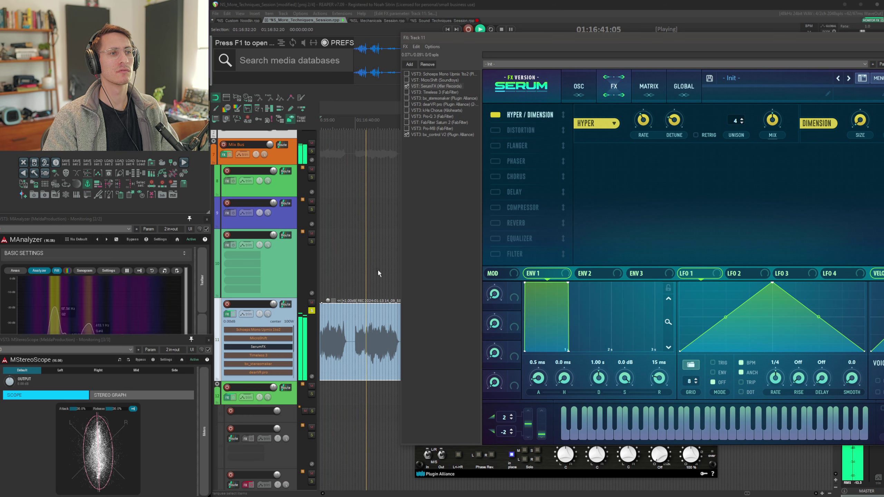
key("space")
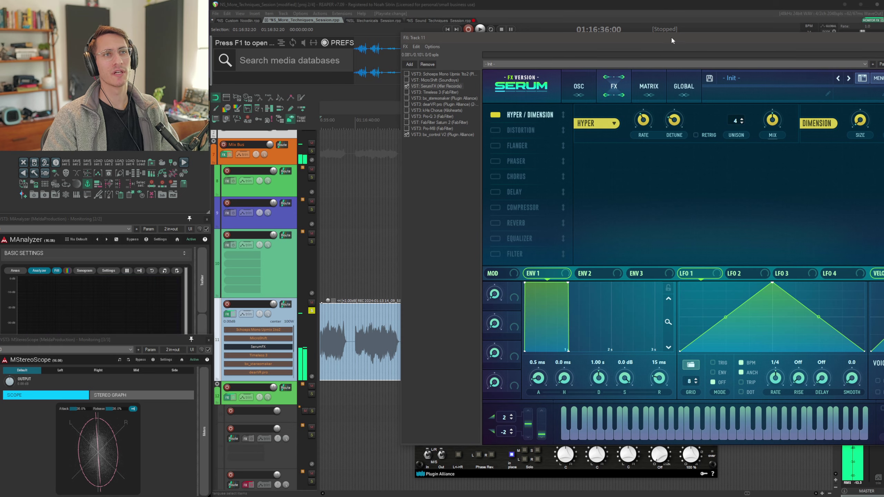
- Audition the second clip from its start through the SerumFX Hyper effect
left_click_drag(671, 37, 610, 35)
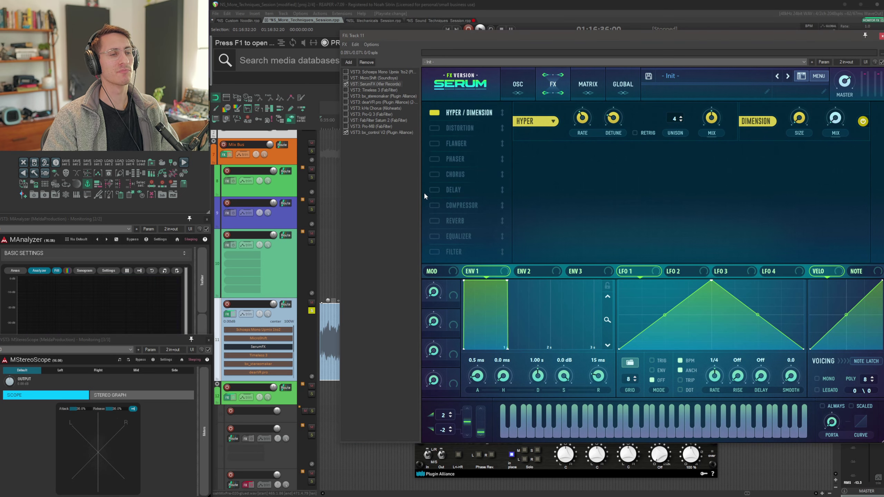
left_click(326, 268)
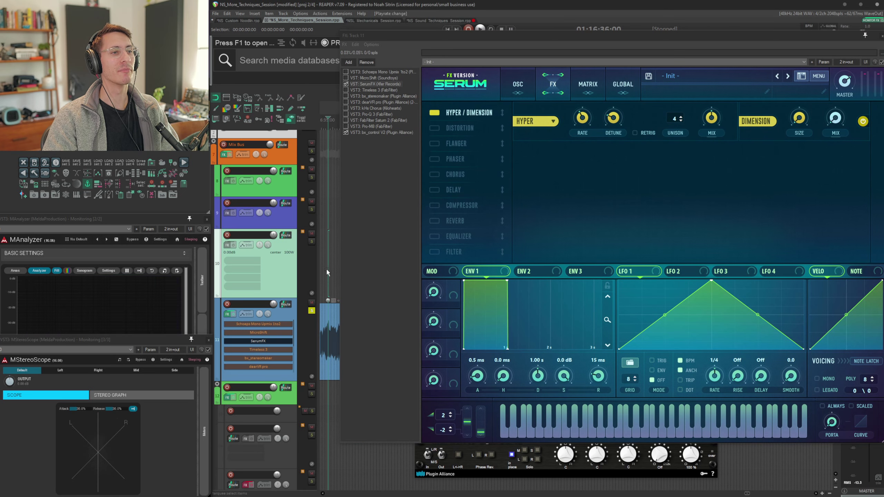
left_click_drag(400, 36, 505, 39)
left_click(404, 259)
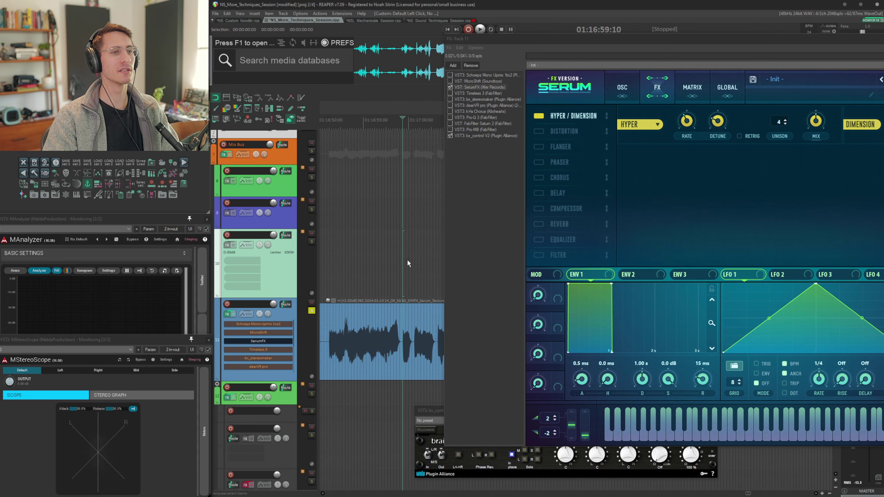
scroll(404, 255, "right", 5)
scroll(401, 253, "left", 2)
left_click(356, 336)
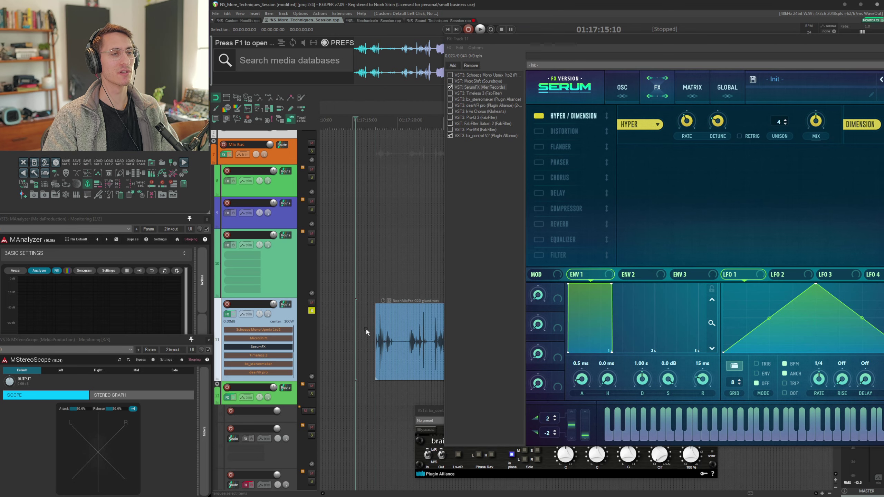
key("Tab")
key("space")
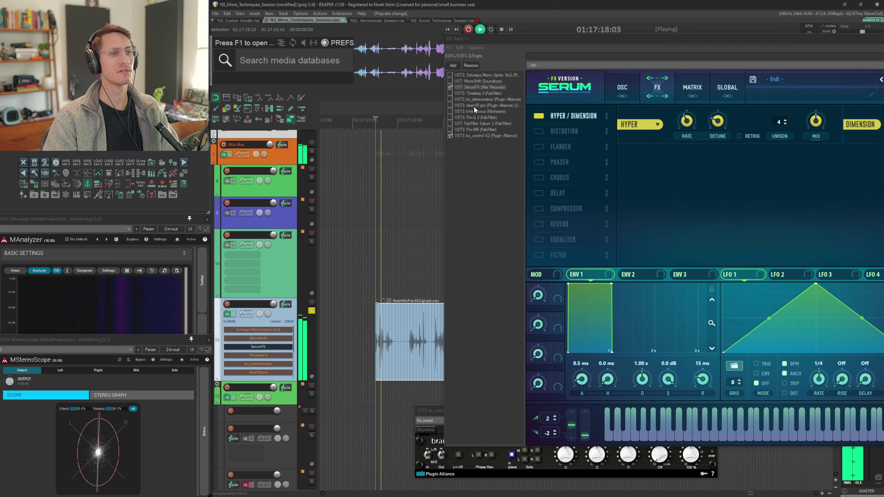
- Turn the Hyper mix down slightly, and play the second clip with the side signal soloed in bx_control V2
left_click_drag(559, 40, 370, 19)
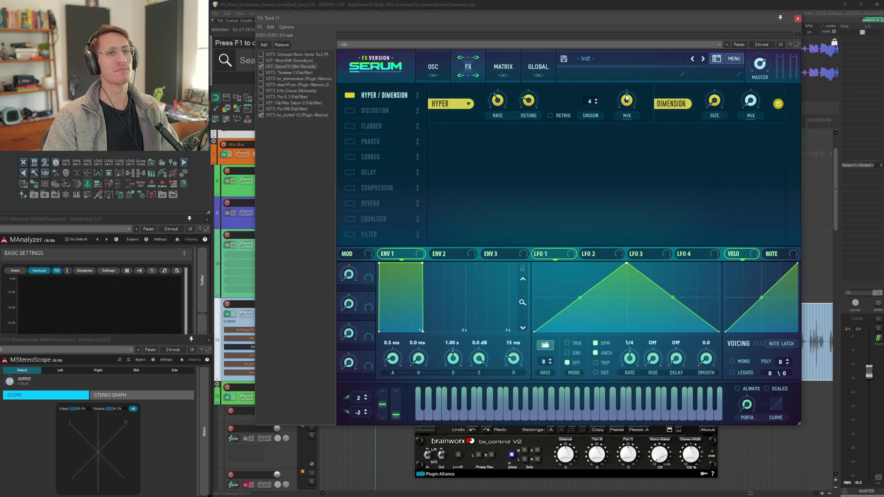
left_click_drag(627, 98, 627, 106)
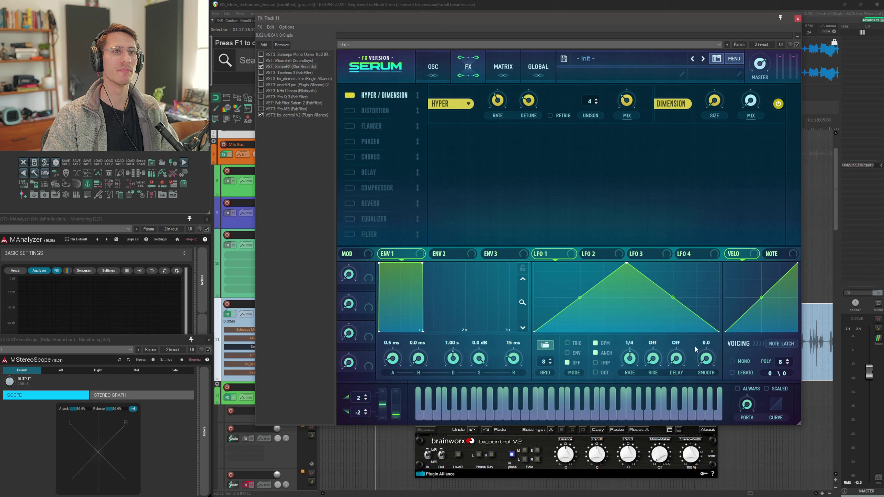
left_click(537, 452)
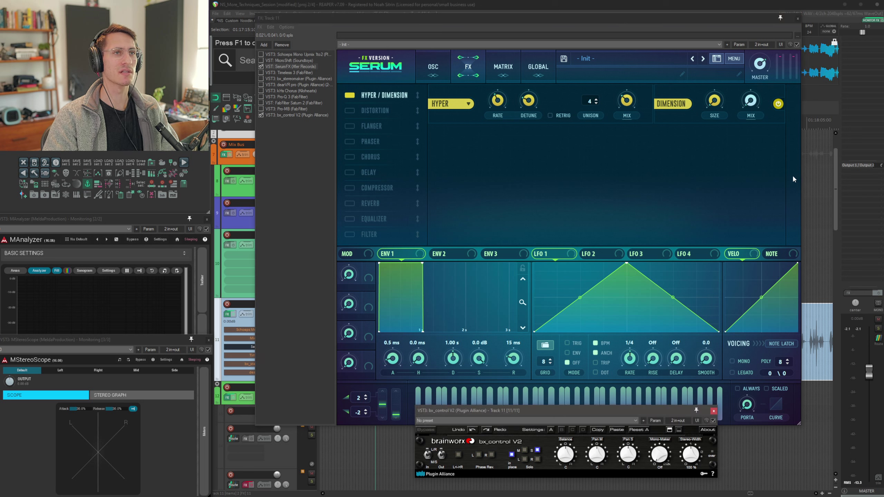
key("space")
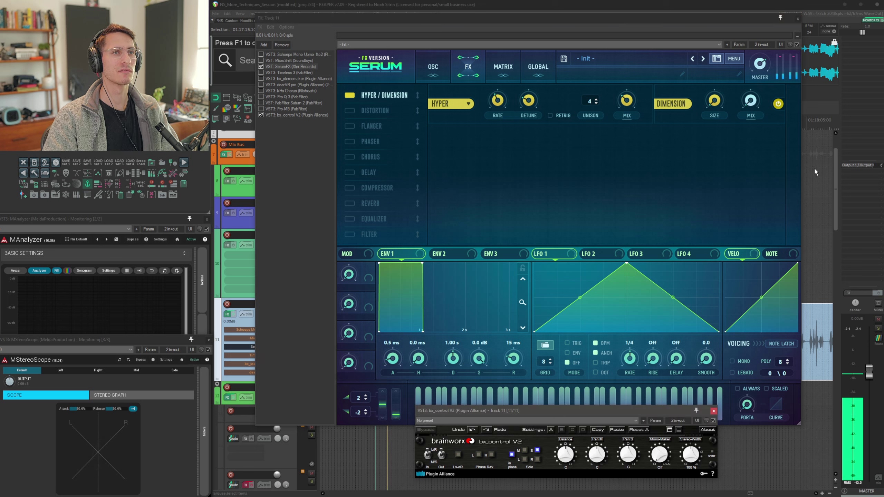
- Set the Hyper mix to 0% and the Dimension mix to 36% in SerumFX
left_click_drag(627, 101, 629, 131)
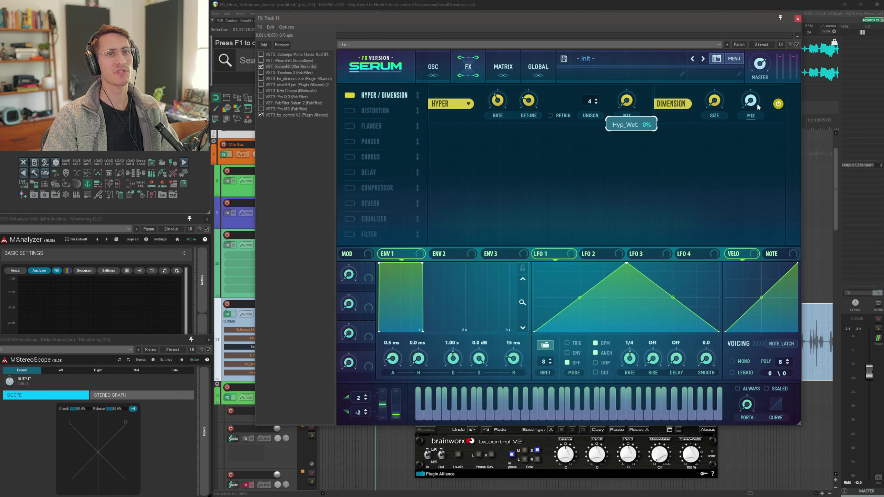
left_click_drag(758, 108, 758, 79)
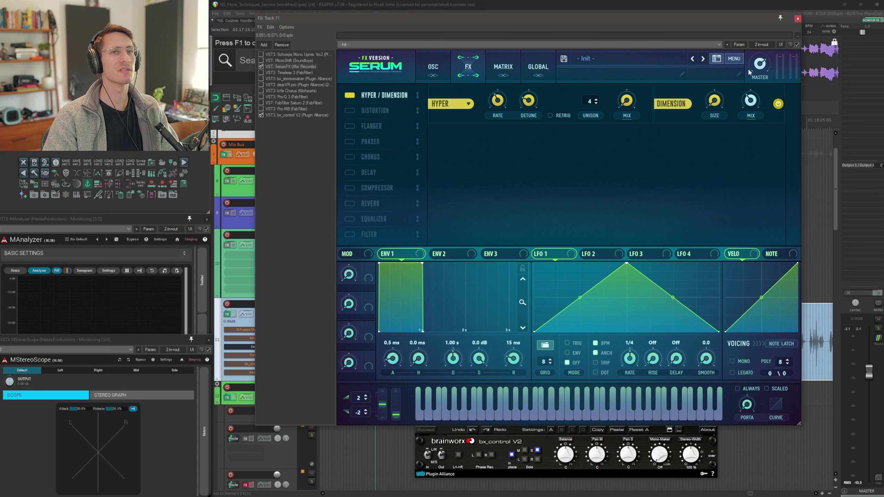
left_click_drag(703, 23, 766, 25)
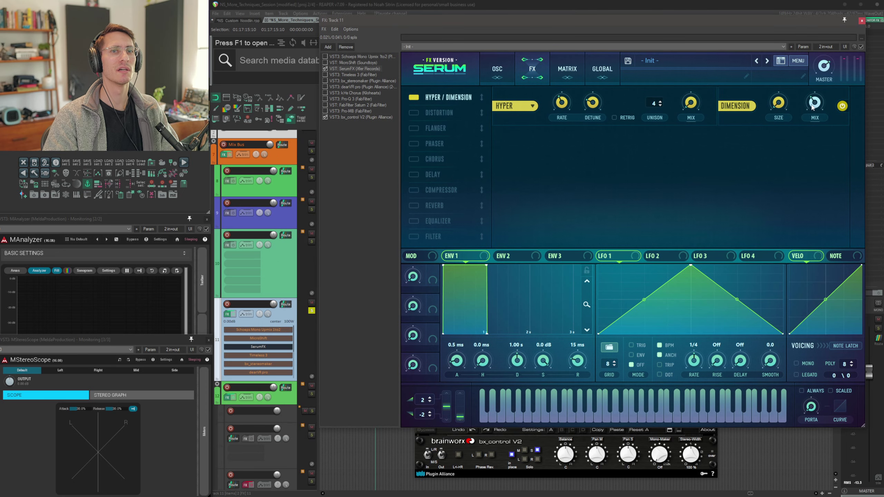
mouse_move(816, 105)
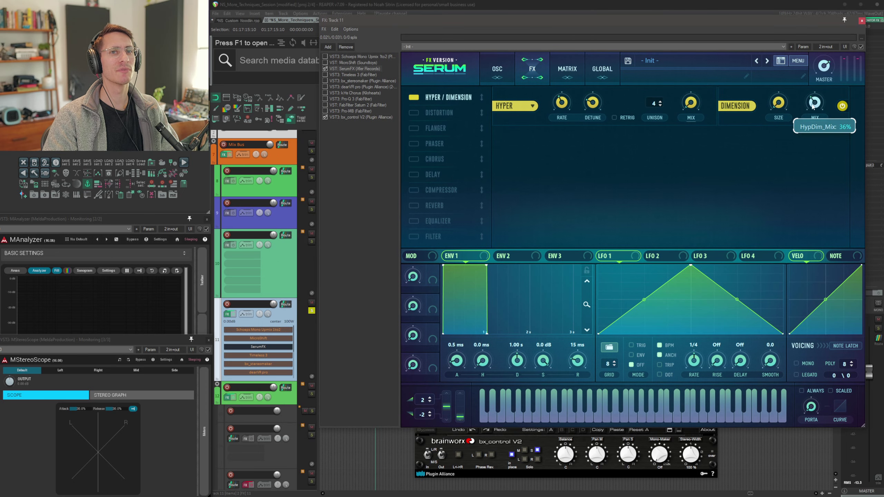
- Blend a 29% Hyper mix with a lower Dimension mix, and switch off the side solo in bx_control V2
left_click_drag(694, 100, 692, 73)
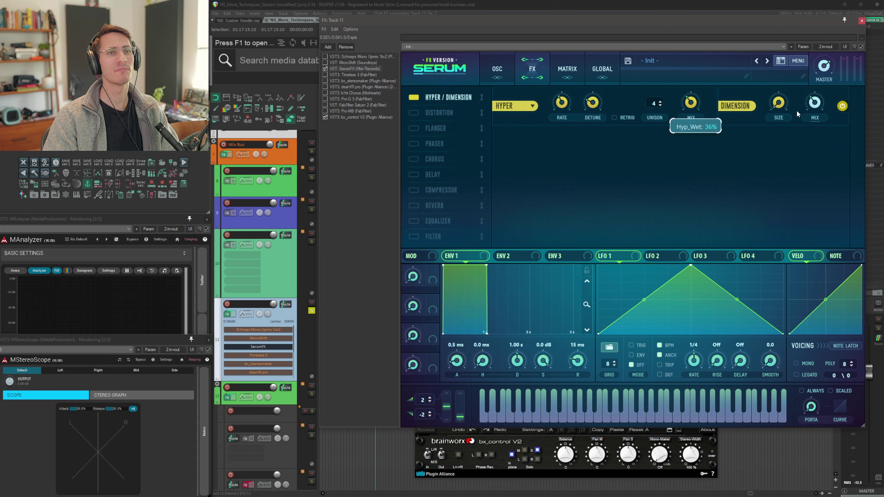
left_click_drag(814, 103, 810, 115)
mouse_move(689, 103)
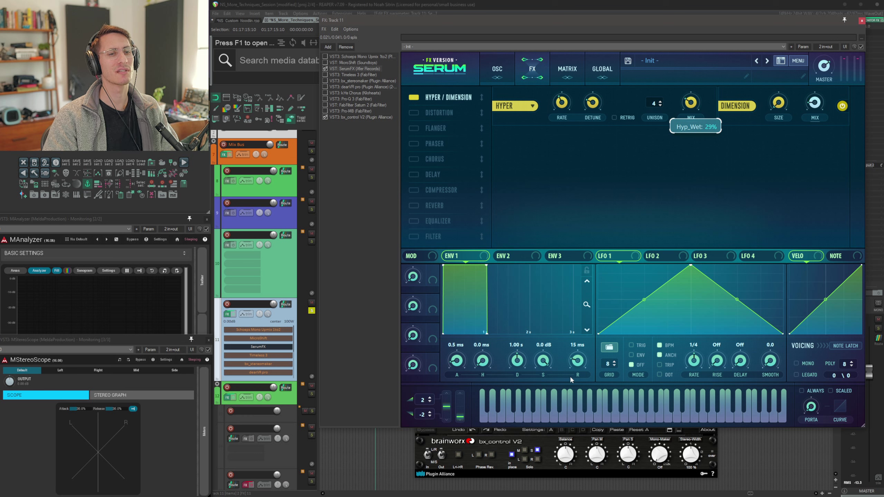
left_click(538, 451)
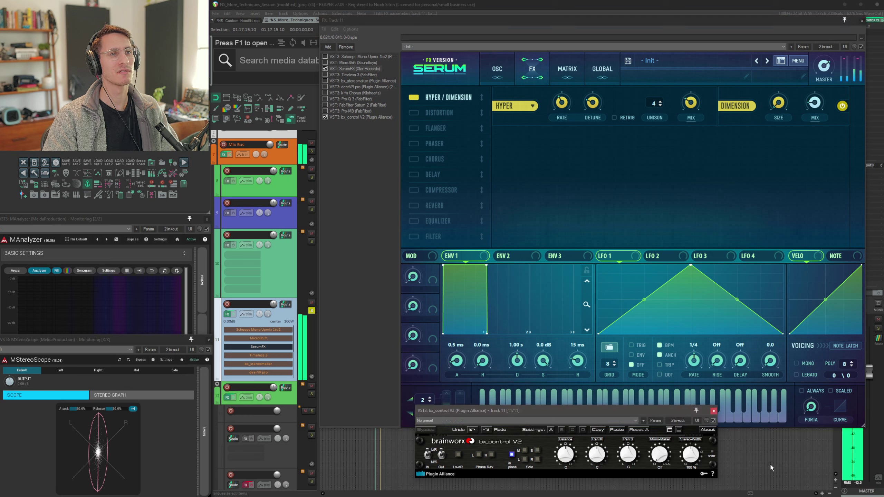
- Stop playback, and inspect the Thick Slightly Phased Chorus preset and the Mix setting in Timeless 3
key("space")
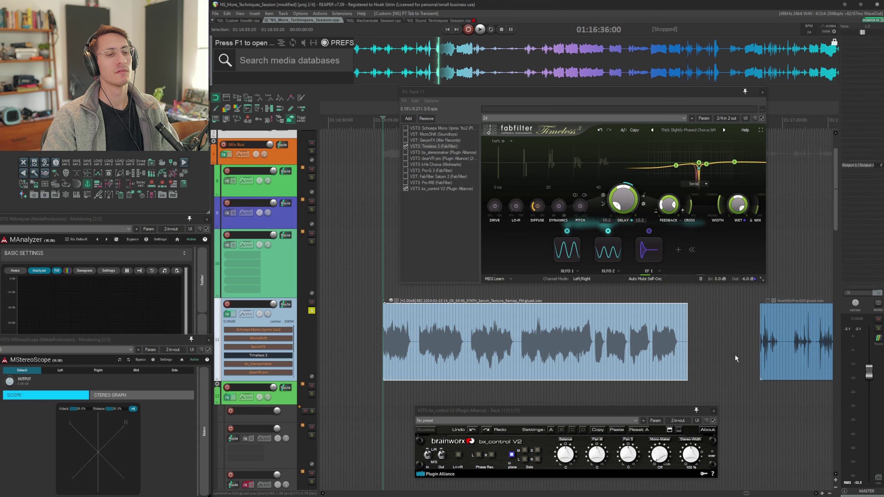
left_click(689, 129)
mouse_move(687, 167)
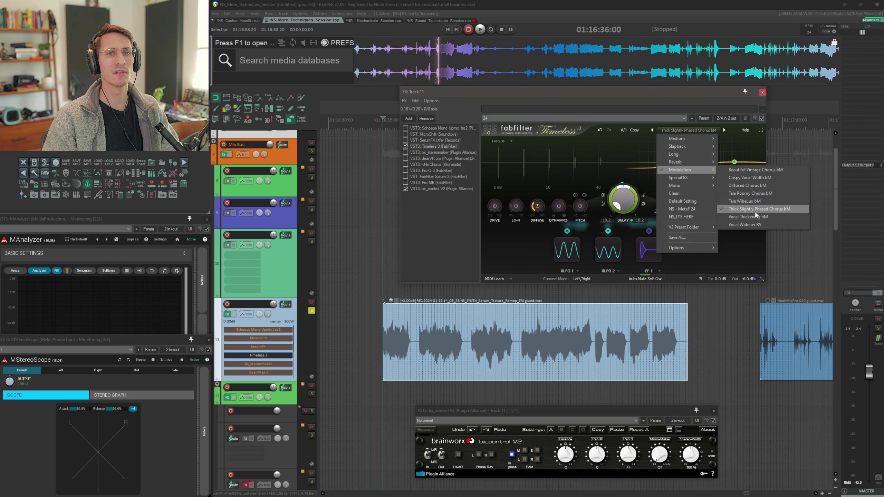
left_click(581, 126)
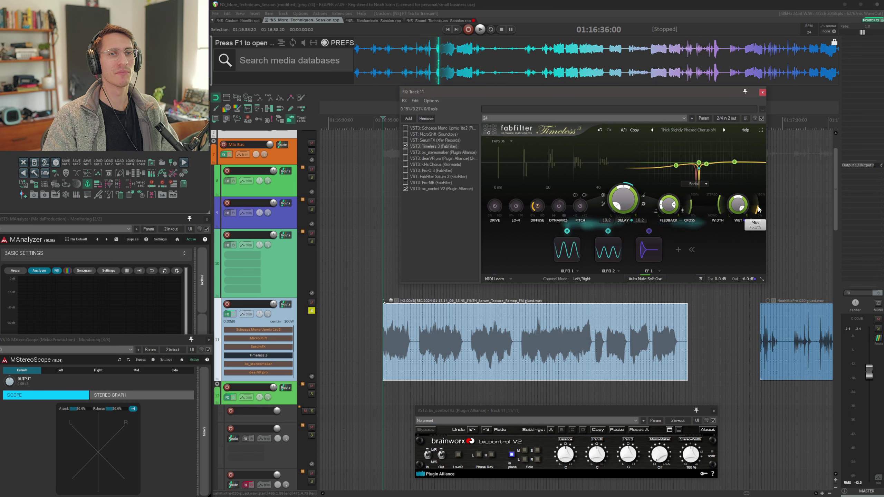
mouse_move(758, 212)
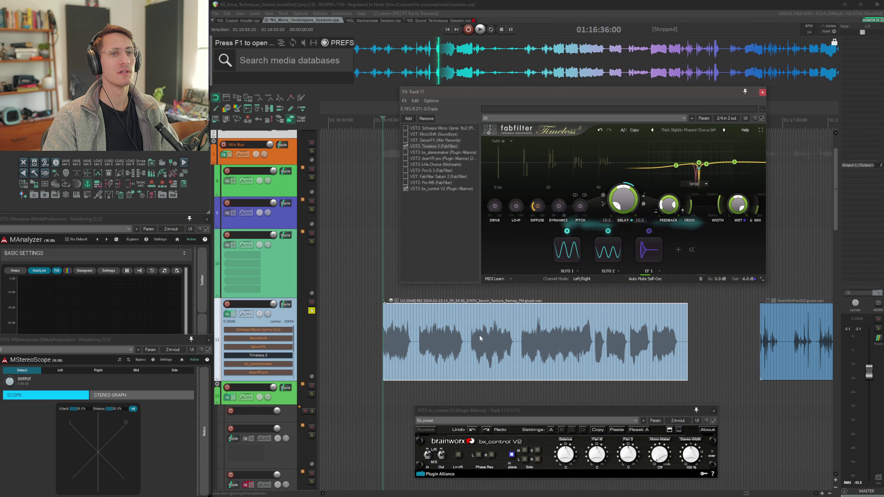
- Audition the first clip and the second clip from their starts through the Timeless 3 chorus
left_click(357, 336)
key("space")
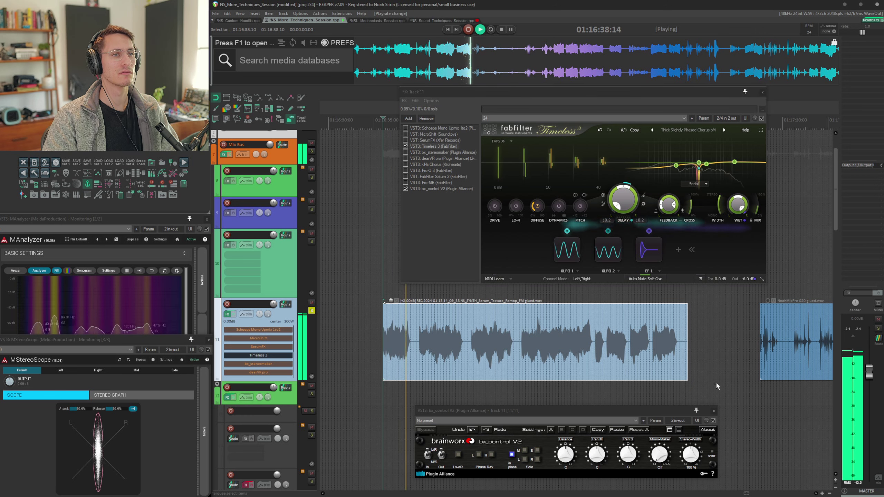
key("space")
key("Tab")
key("space")
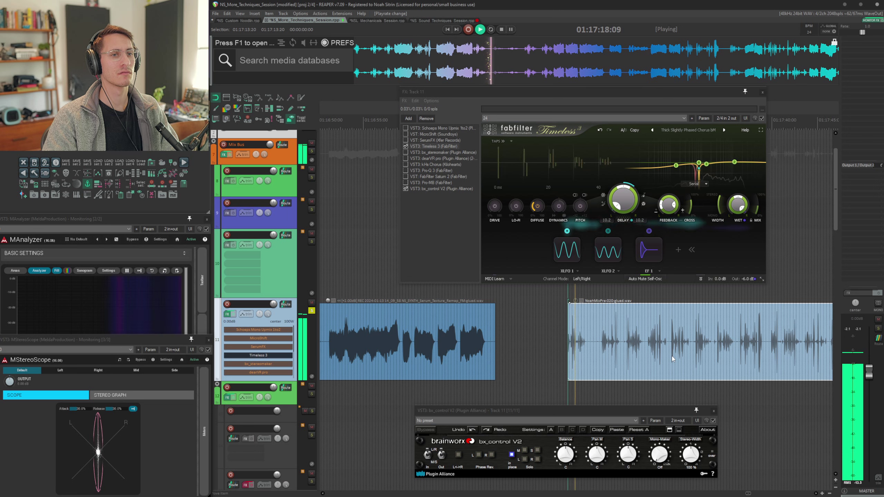
key("space")
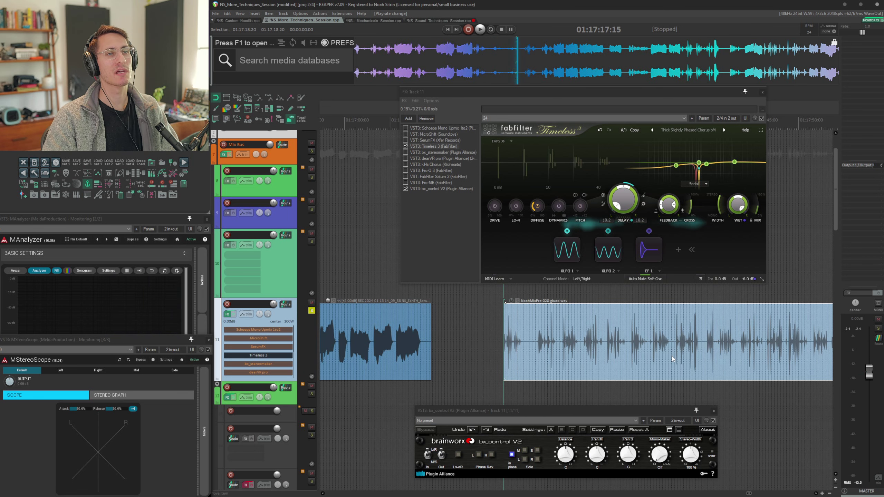
scroll(672, 357, "left", 3)
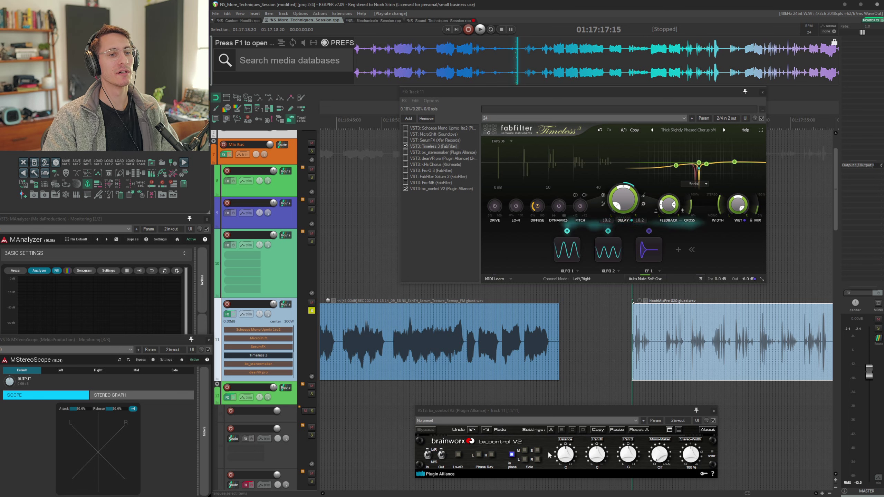
- Play the first clip with the side signal soloed in bx_control V2, and switch the side solo off
left_click(538, 451)
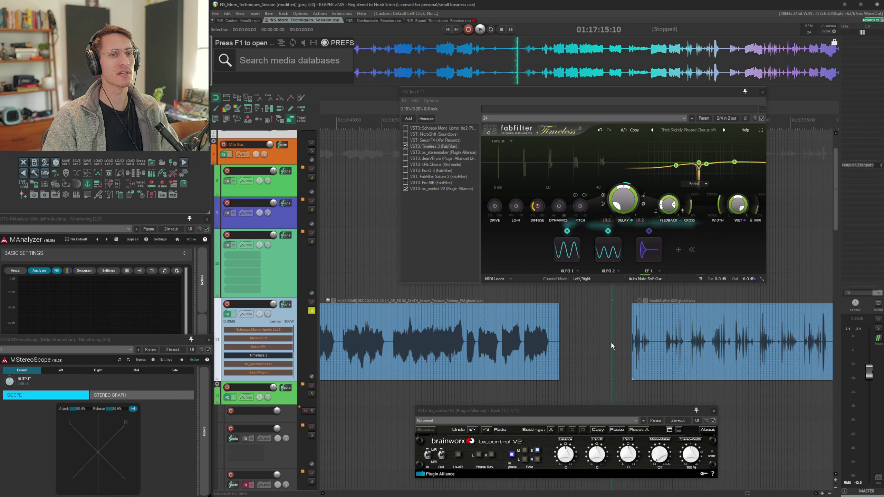
key("space")
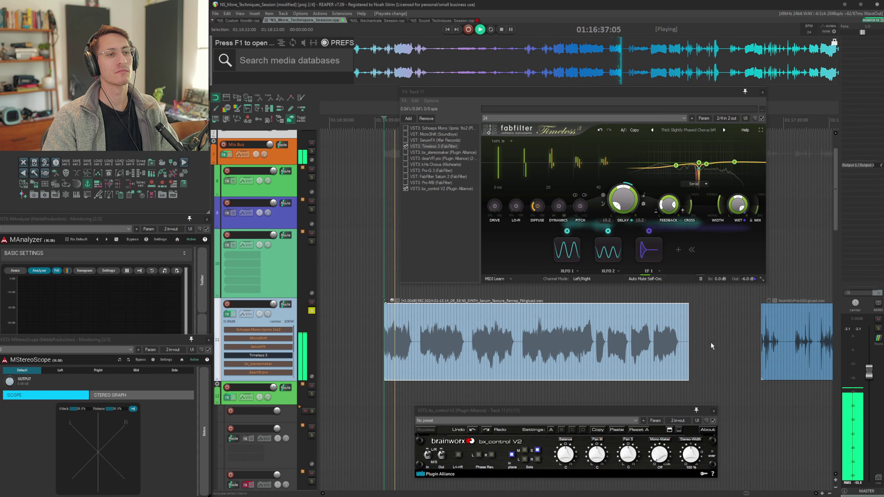
key("space")
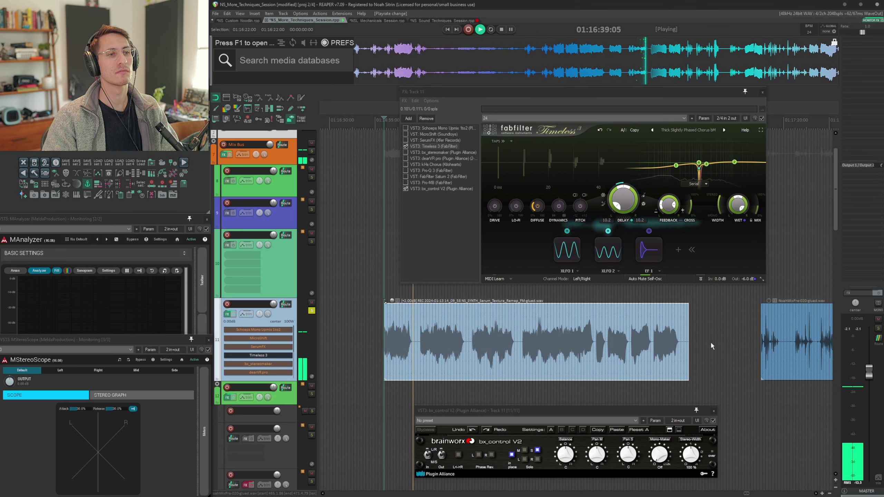
left_click(538, 451)
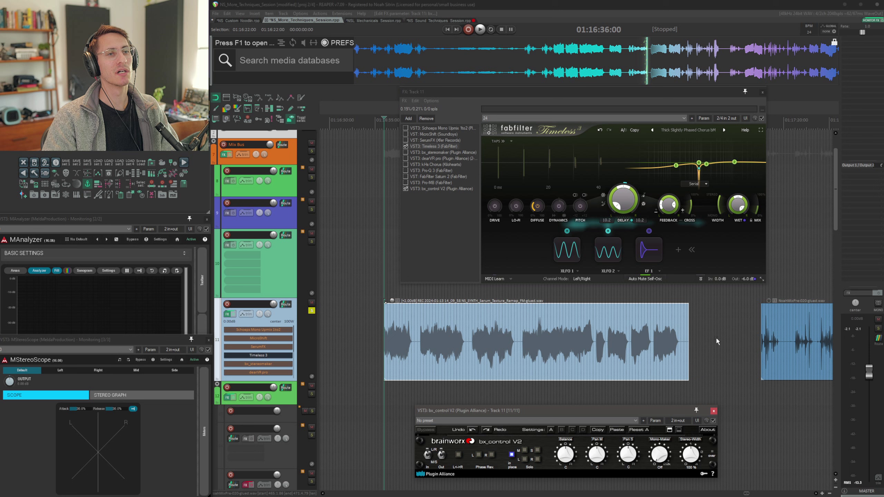
- Go to the second clip, and view the flat Pro-Q 3 curve before returning to Timeless 3
key("Tab")
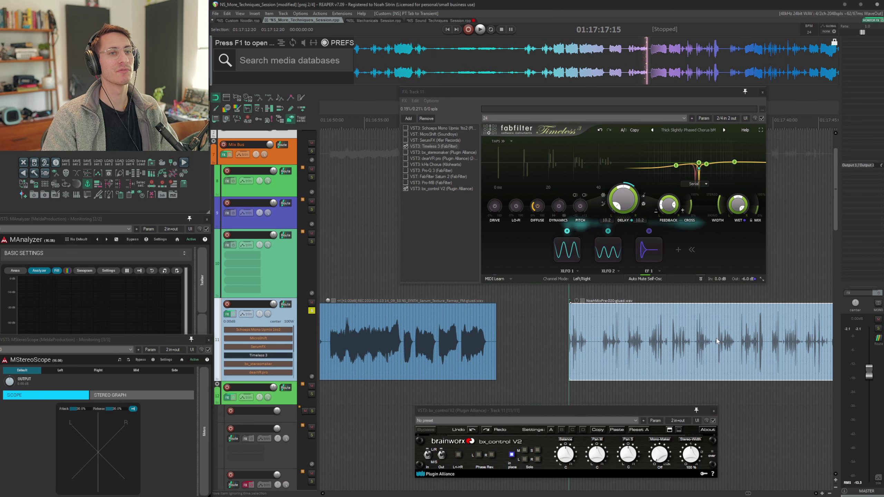
left_click(432, 170)
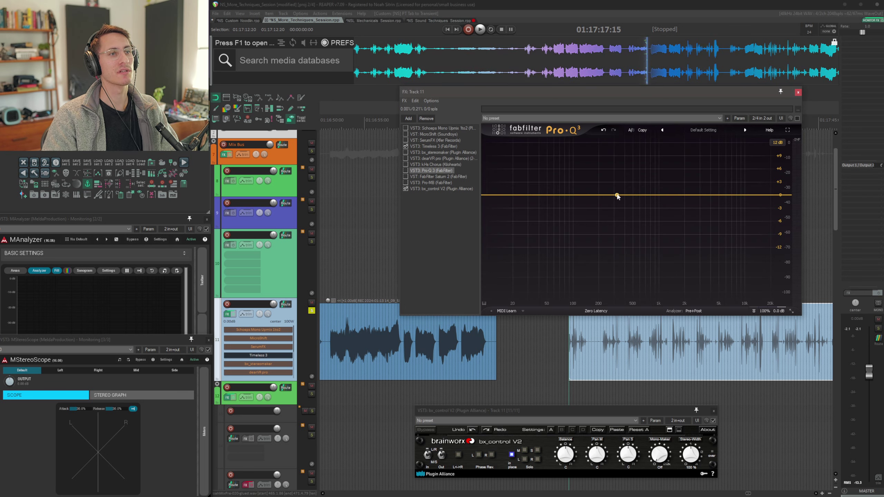
left_click(434, 147)
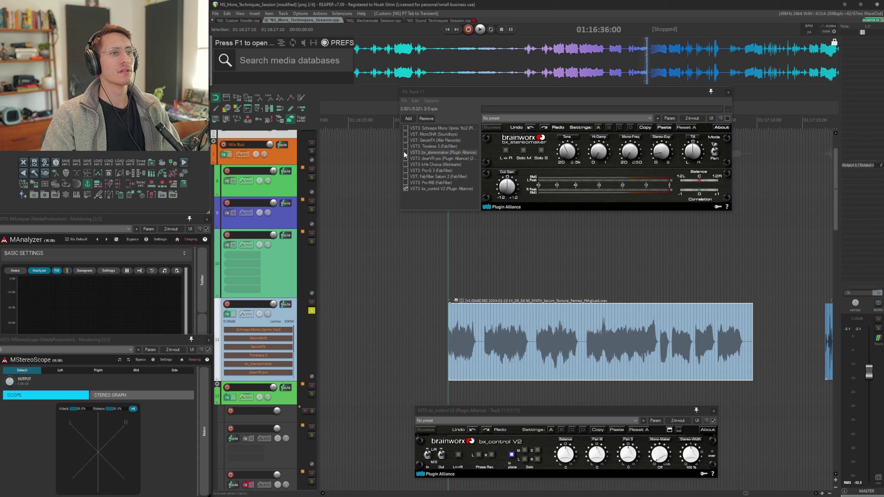
- Enable bx_stereomaker on track 11, and audition the first and second clips through it
left_click(406, 153)
key("space")
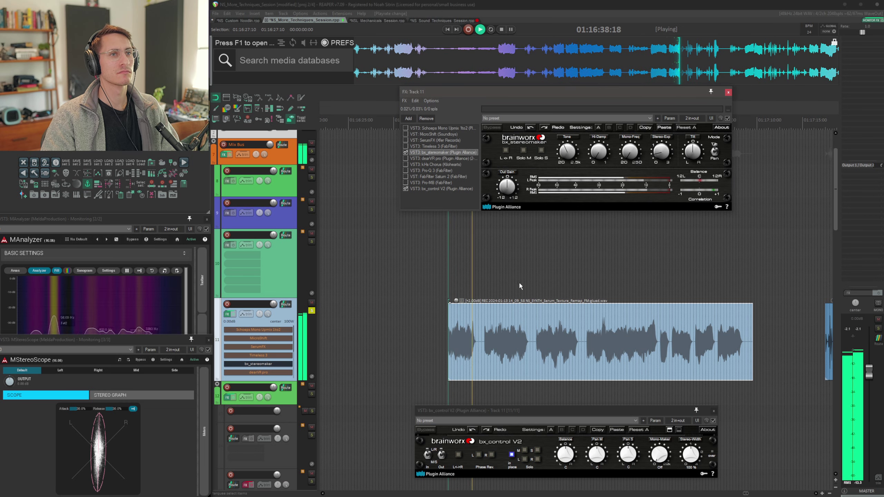
key("space")
left_click(777, 327)
key("ctrl+Right")
key("space")
scroll(569, 325, "right", 1)
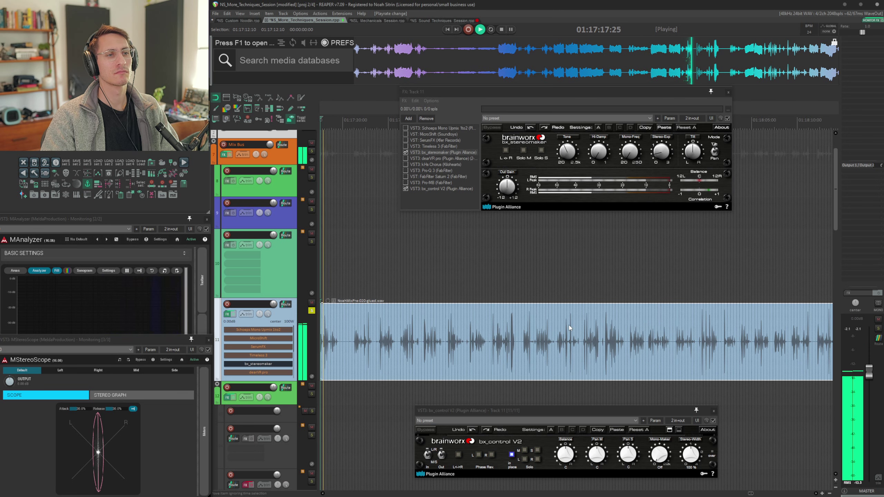
scroll(518, 334, "left", 2)
key("space")
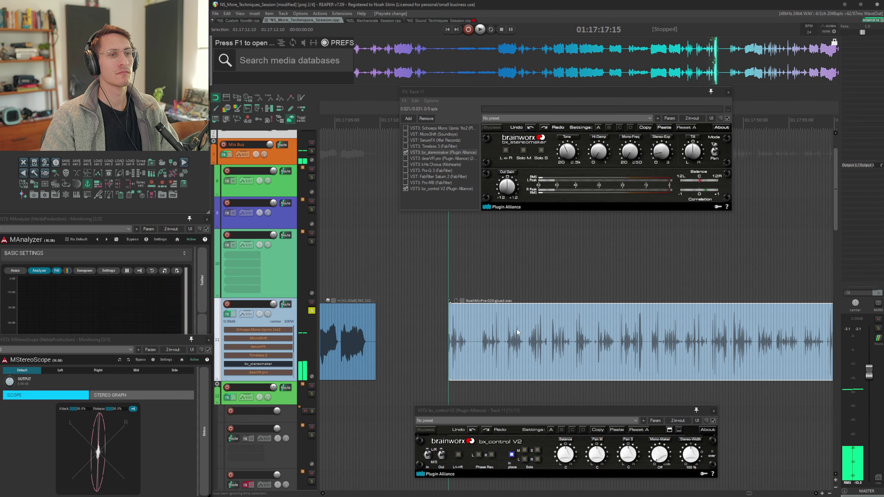
- Raise the Stereo-Exp amount in bx_stereomaker, and audition the second clip and the first clip with it
left_click(660, 157)
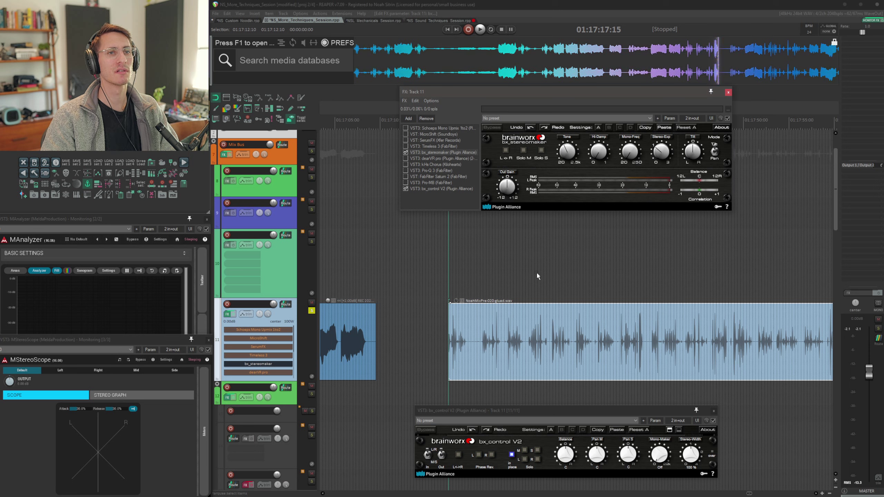
left_click(541, 373)
key("space")
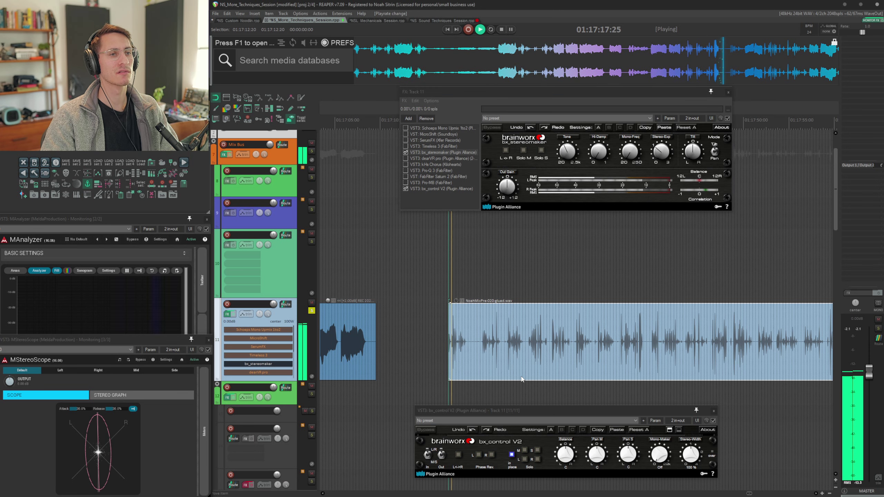
key("space")
scroll(512, 353, "left", 5)
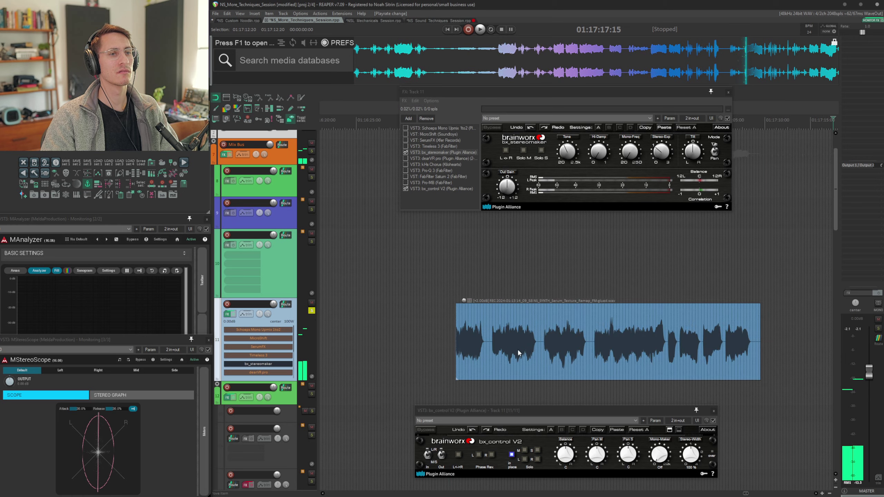
left_click(518, 349)
key("space")
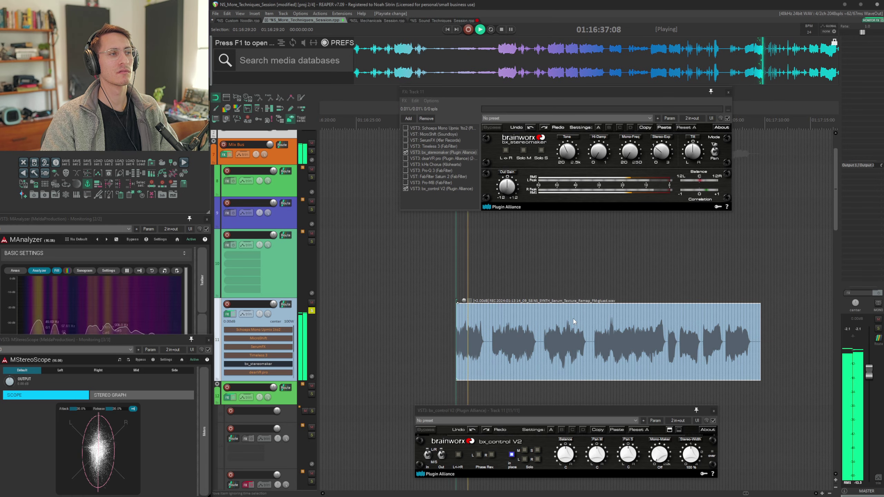
key("space")
key("Tab")
key("Tab")
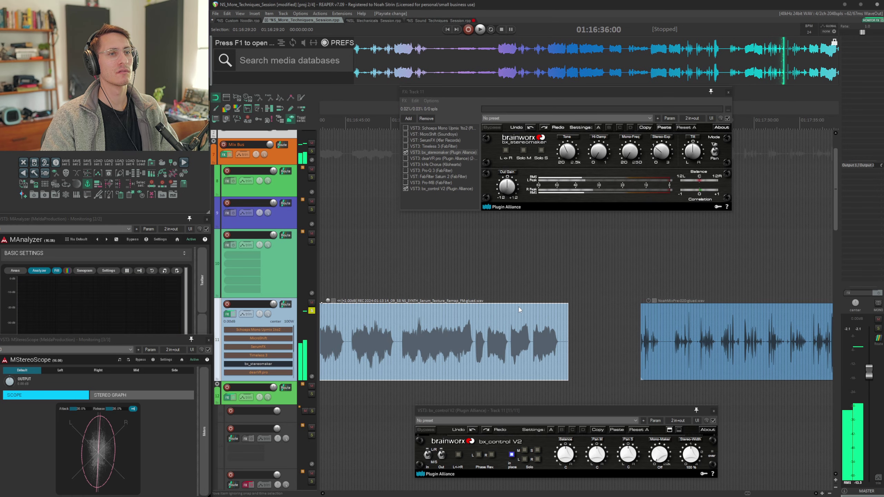
- Solo the side signal in bx_control V2 to audition both clips through bx_stereomaker, and switch the solo off
left_click(537, 451)
key("space")
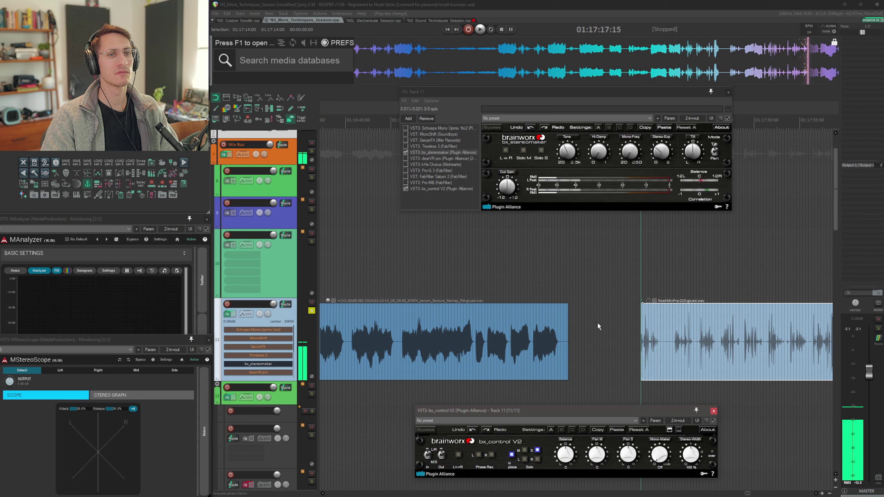
key("space")
left_click(591, 337)
scroll(591, 337, "left", 5)
left_click(503, 345)
key("ctrl+Right")
key("space")
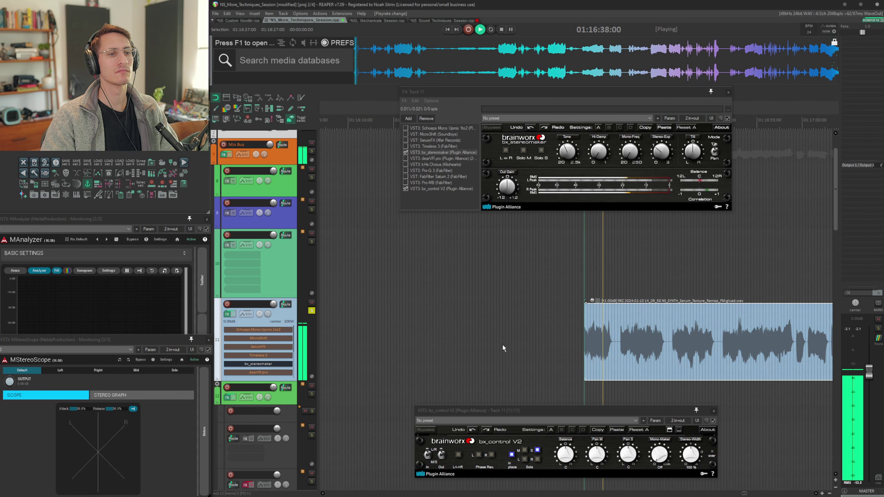
key("space")
left_click(509, 319)
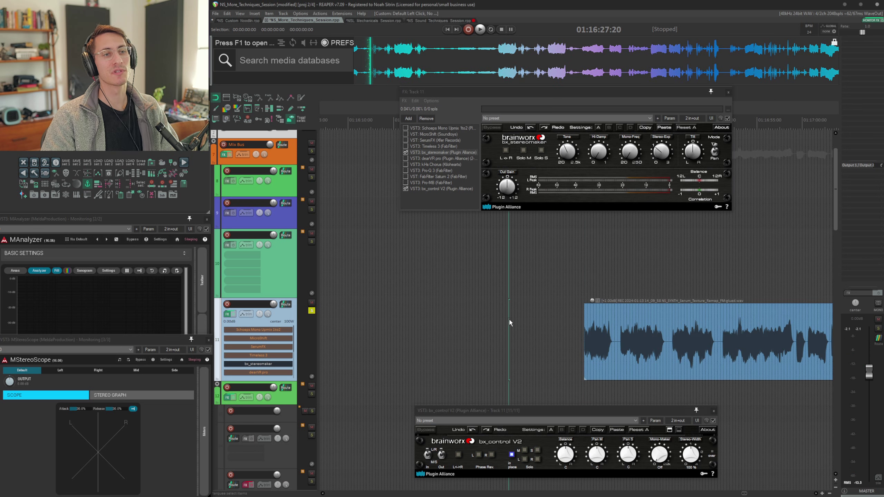
- Return to the second clip, and lower the Stereo-Exp amount in bx_stereomaker
scroll(509, 319, "right", 10)
key("Tab")
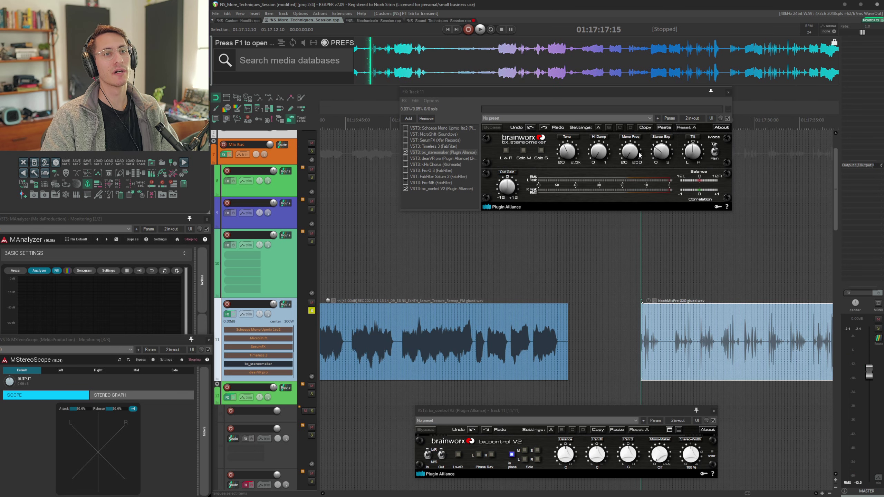
left_click_drag(657, 154, 656, 156)
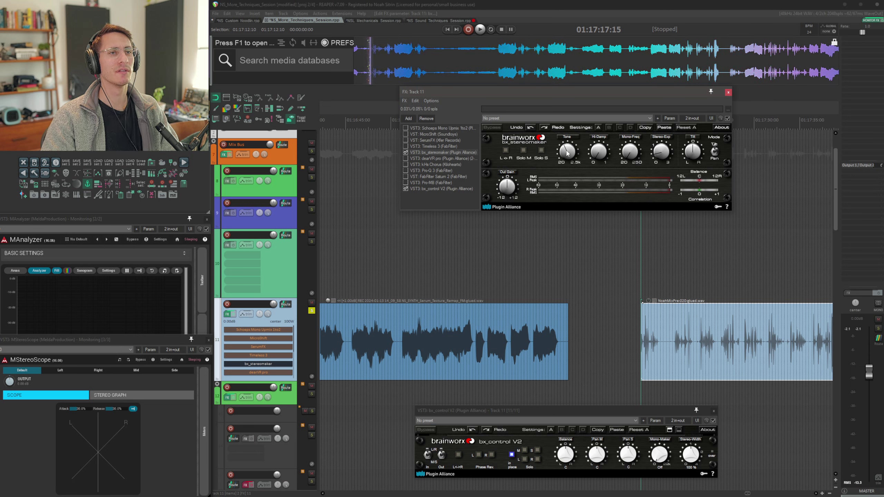
- Sweep the bx_stereomaker Tone control while the first clip plays, and try the Mono-Freq control with playback stopped
key("space")
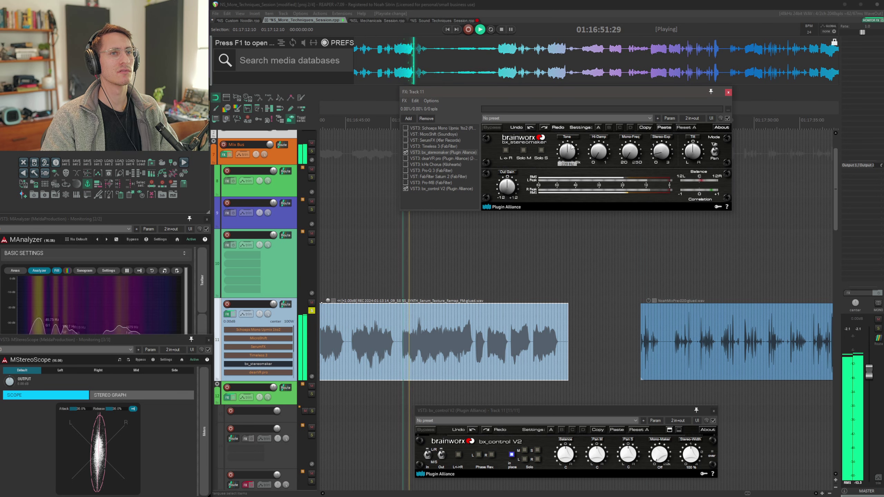
left_click_drag(574, 134, 565, 162)
key("space")
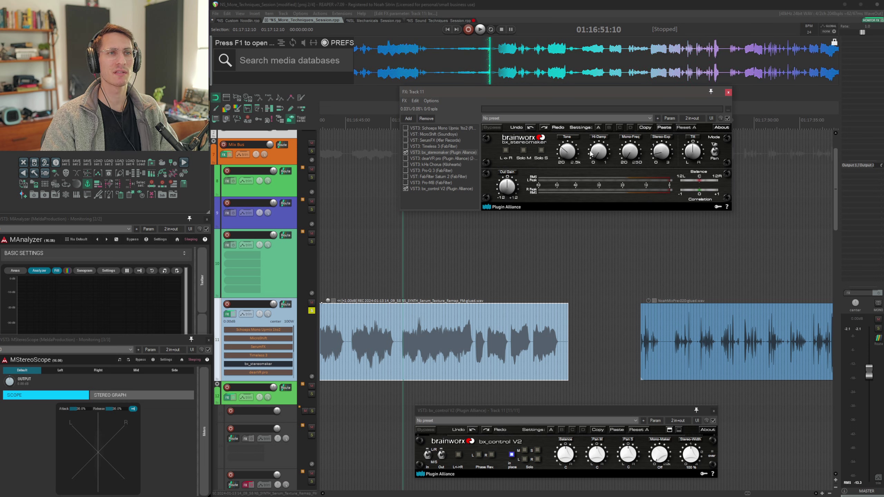
left_click_drag(632, 153, 631, 139)
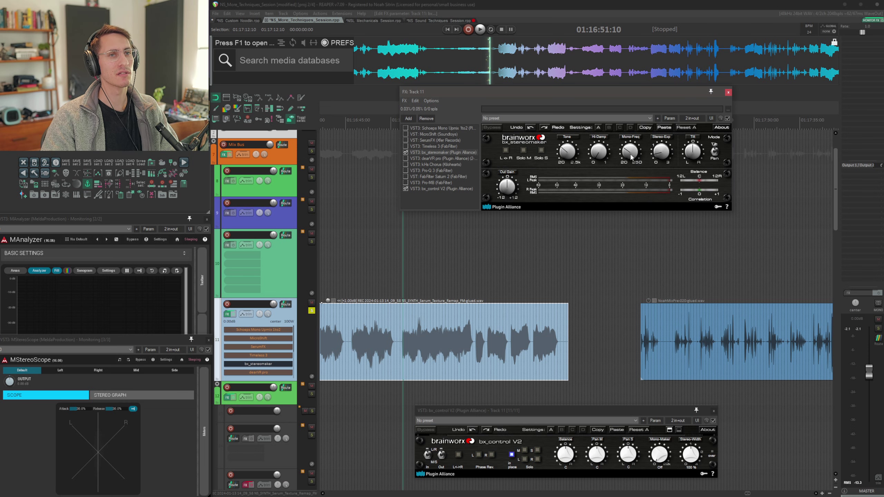
left_click_drag(631, 156, 628, 154)
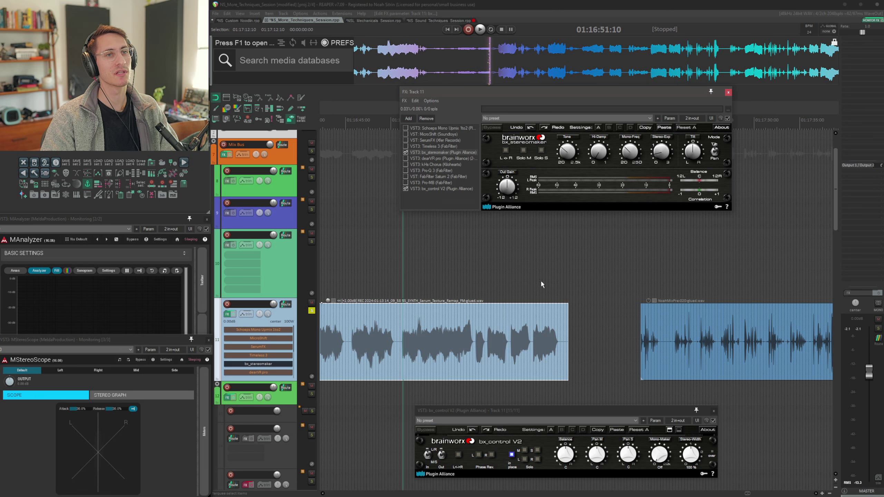
- Play the first clip from its start, and switch the dearVR pro position display to its second plane view
left_click(445, 280)
scroll(445, 280, "left", 5)
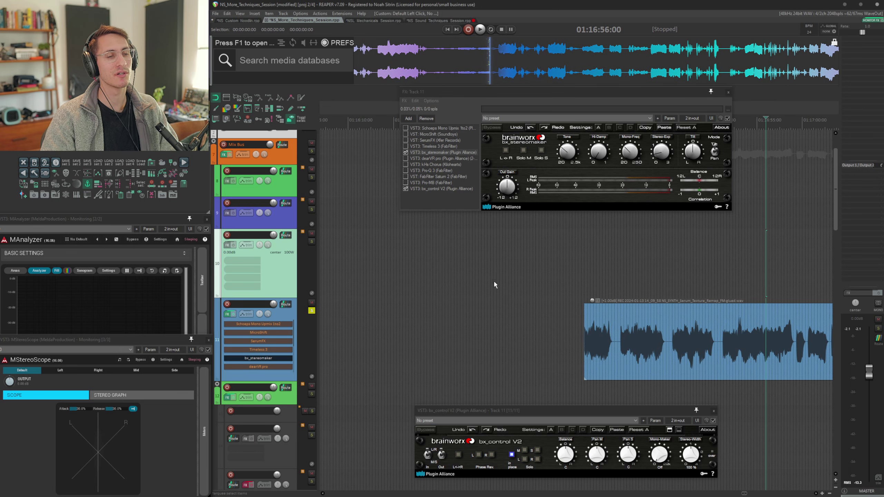
left_click(531, 324)
key("Tab")
scroll(530, 323, "right", 2)
key("space")
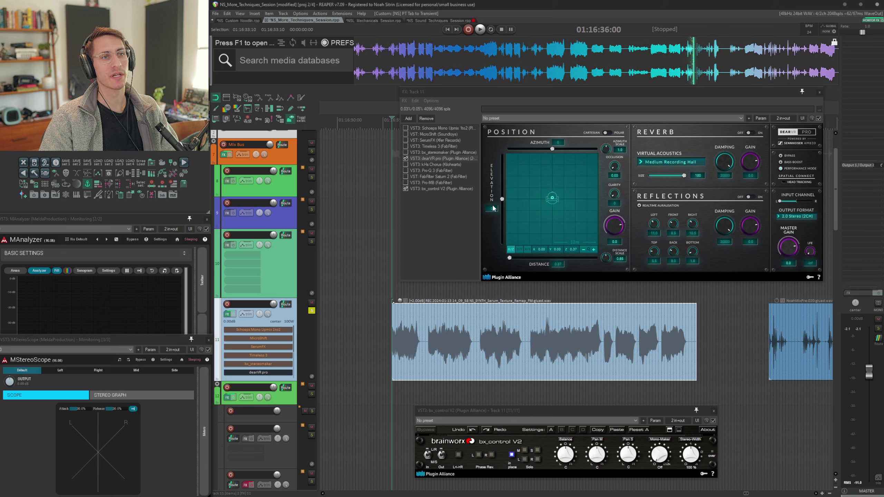
left_click(521, 250)
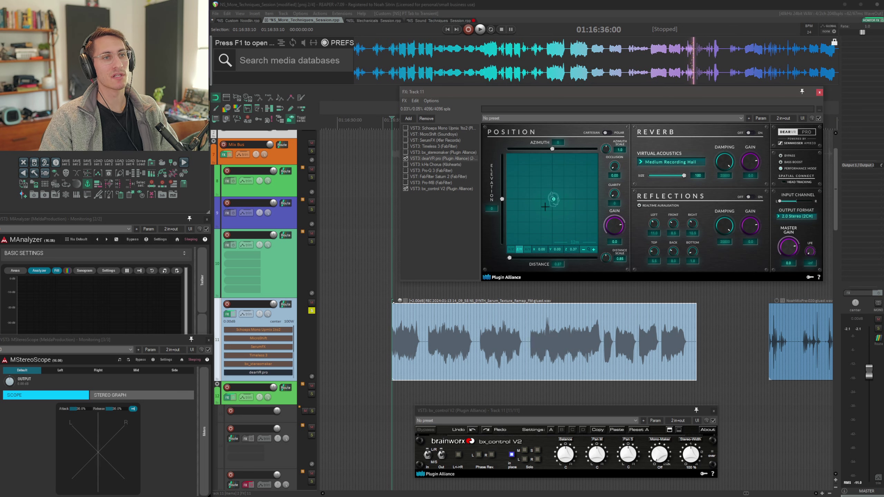
- Switch the dearVR pro position display back to its first plane view, and audition both clips from their starts
left_click(511, 250)
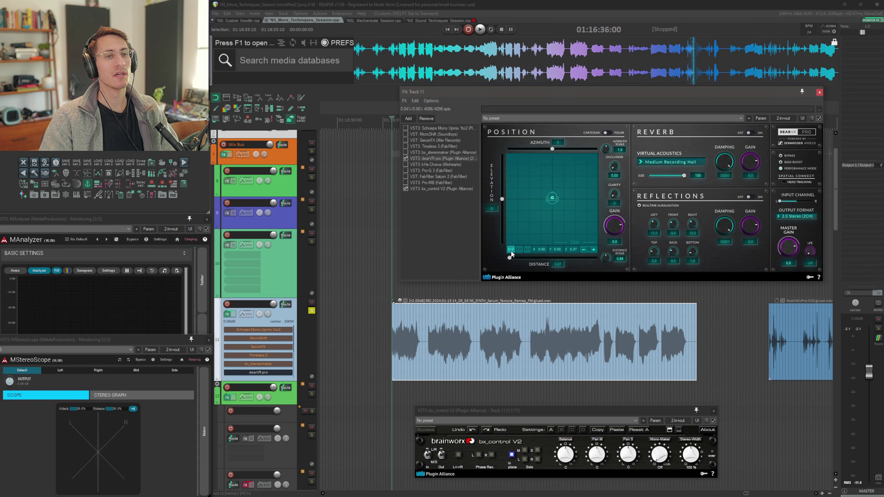
key("space")
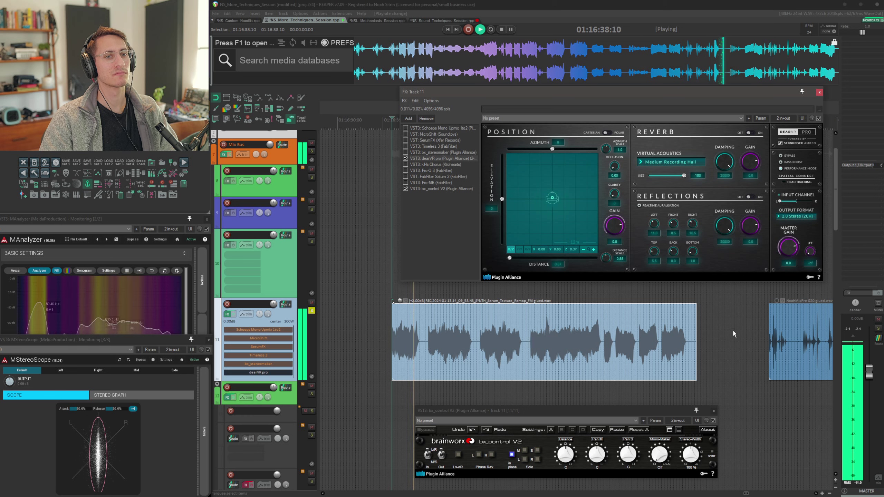
key("Tab")
key("space")
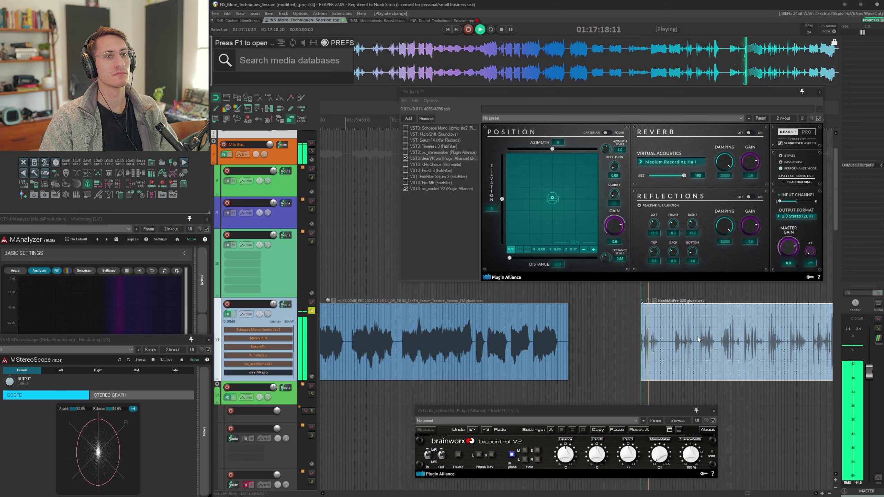
key("space")
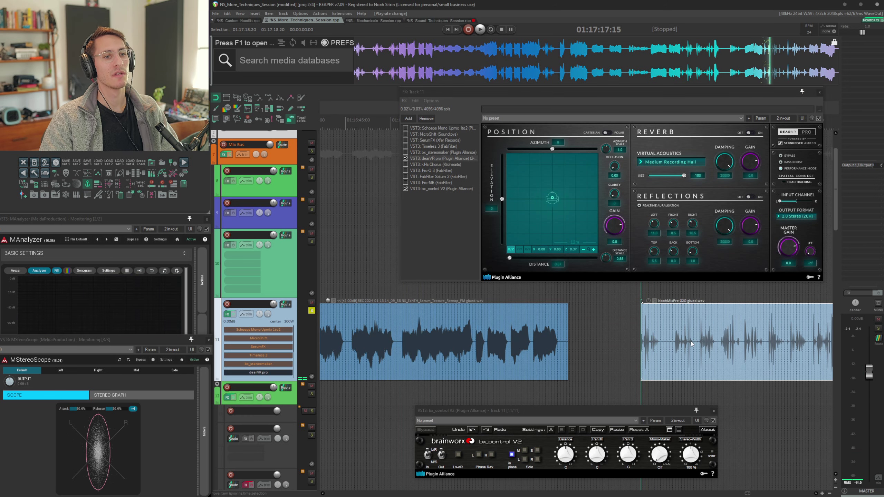
- Solo the side signal in bx_control V2 to audition both clips through dearVR pro, and switch the solo off
left_click(538, 451)
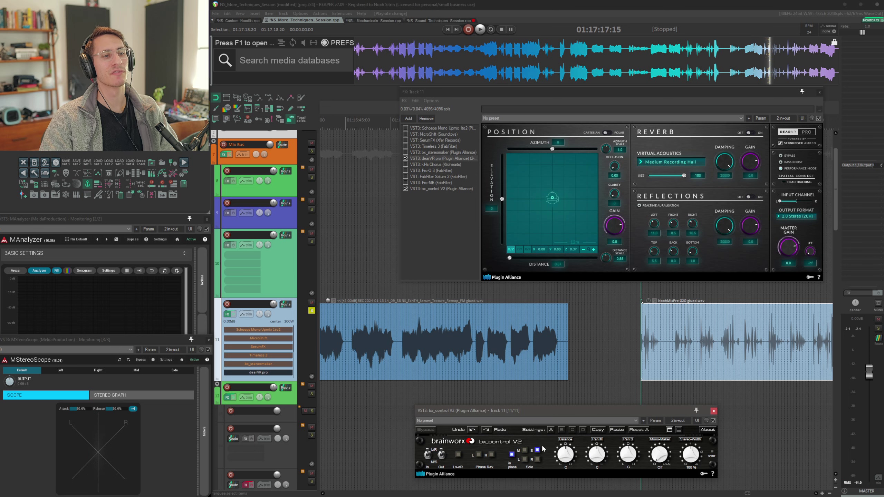
left_click(614, 330)
key("space")
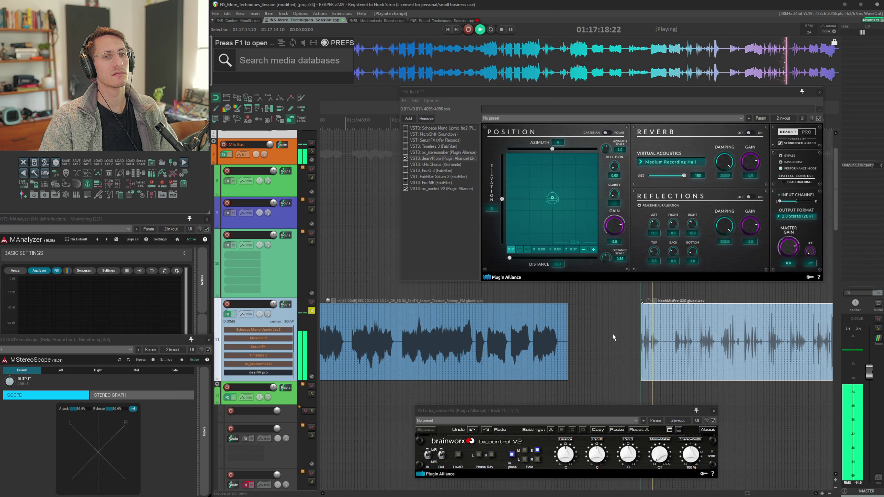
key("space")
scroll(612, 334, "left", 4)
left_click(499, 347)
key("space")
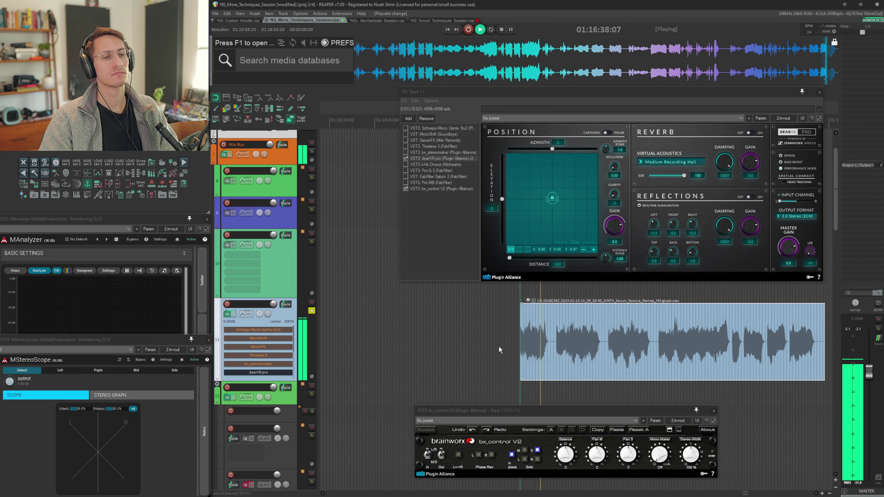
key("space")
scroll(499, 344, "right", 4)
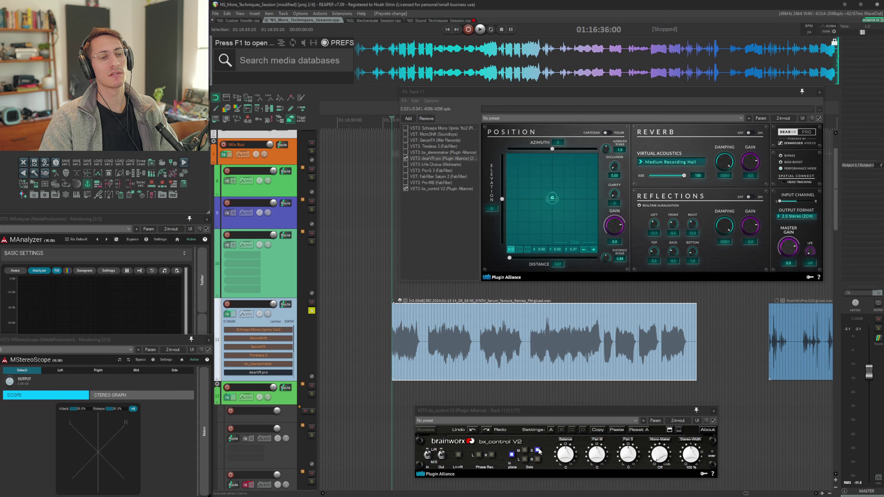
left_click(538, 451)
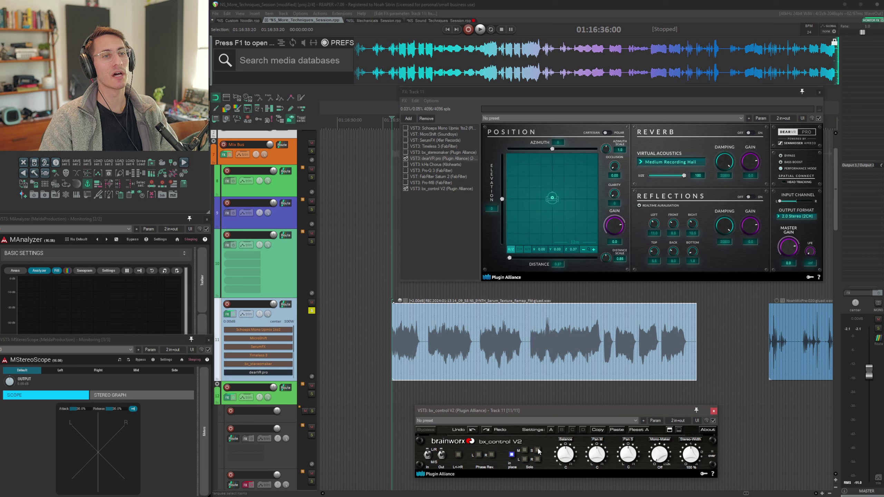
- Turn on Reflections in dearVR pro, and audition the second clip from its start
left_click(718, 343)
scroll(654, 344, "right", 3)
key("Tab")
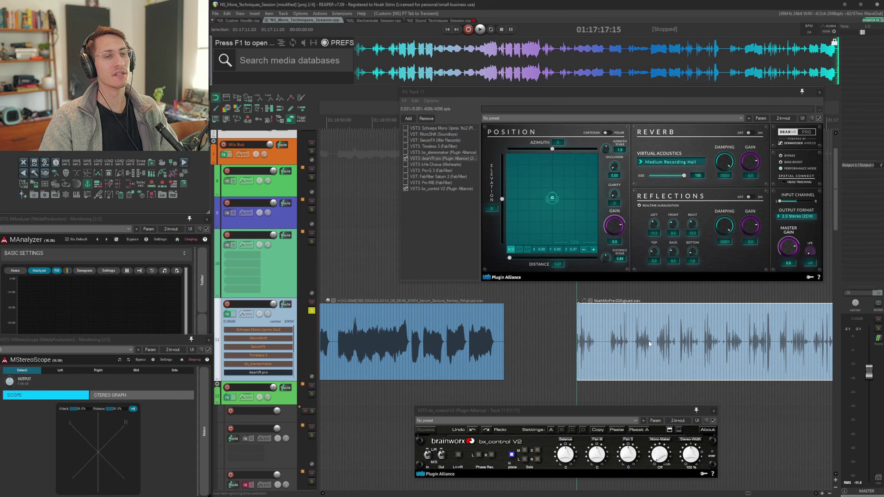
scroll(649, 343, "right", 2)
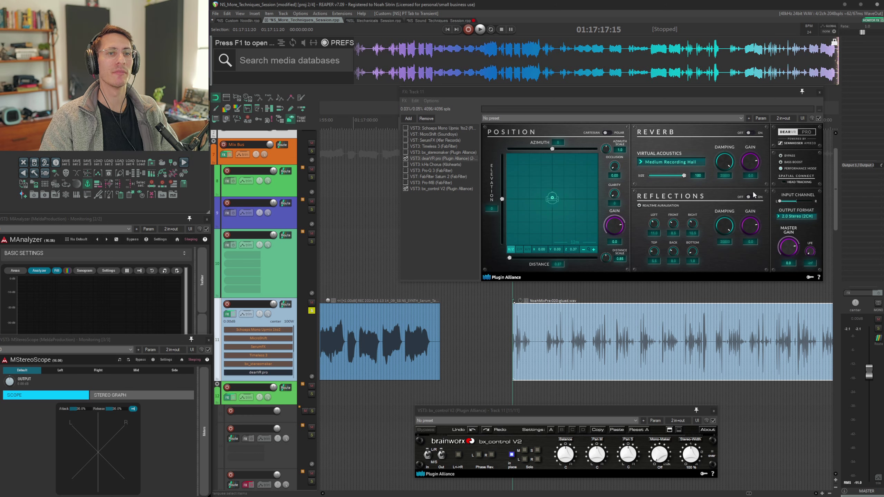
left_click(751, 198)
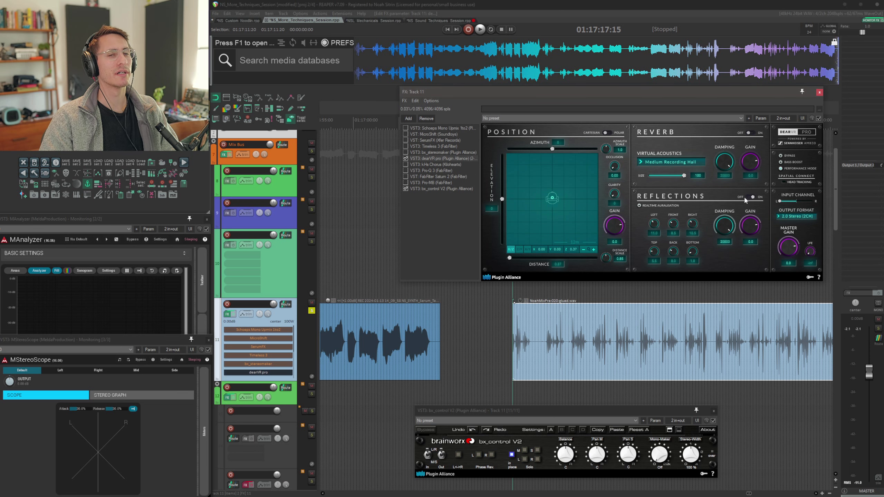
left_click(478, 337)
key("ctrl+Right")
key("space")
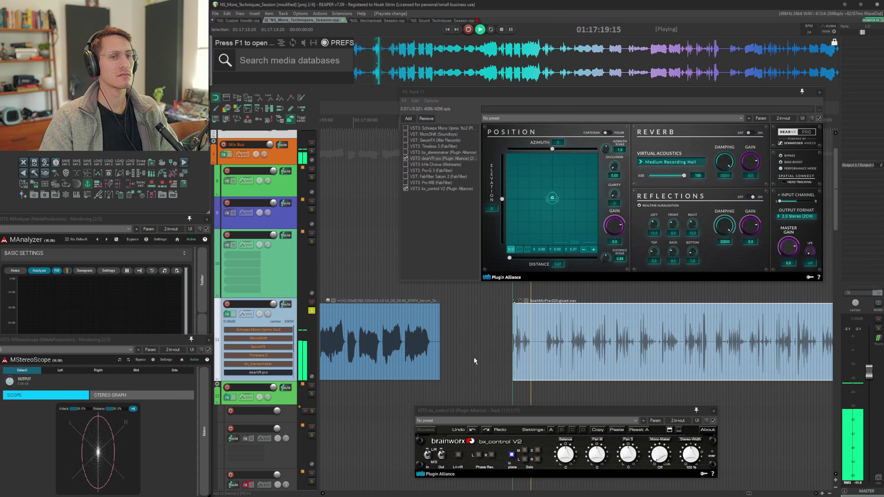
left_click(659, 326)
key("Tab")
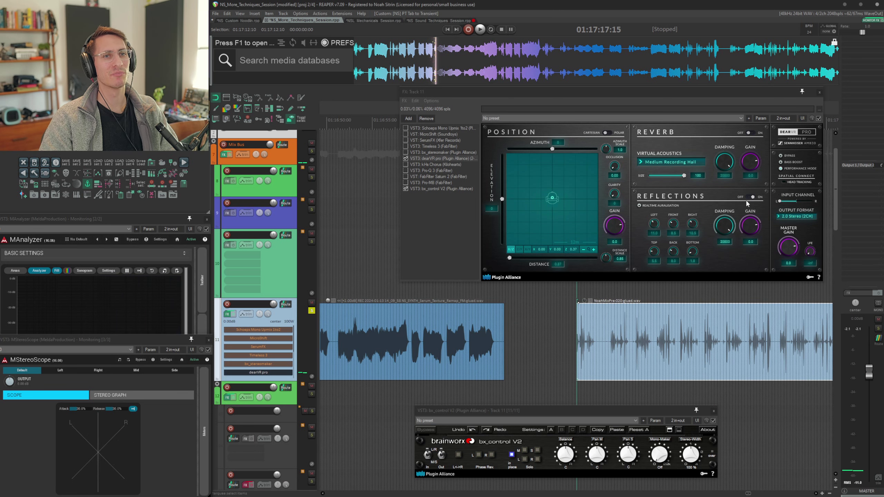
- Turn off Reflections and turn on Reverb with Medium Recording Hall in dearVR pro, and audition the second clip
left_click(750, 198)
left_click(750, 133)
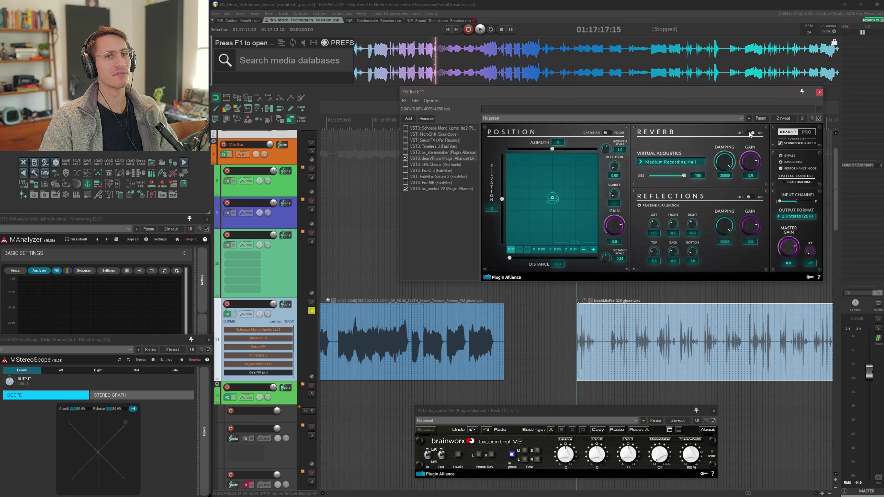
key("space")
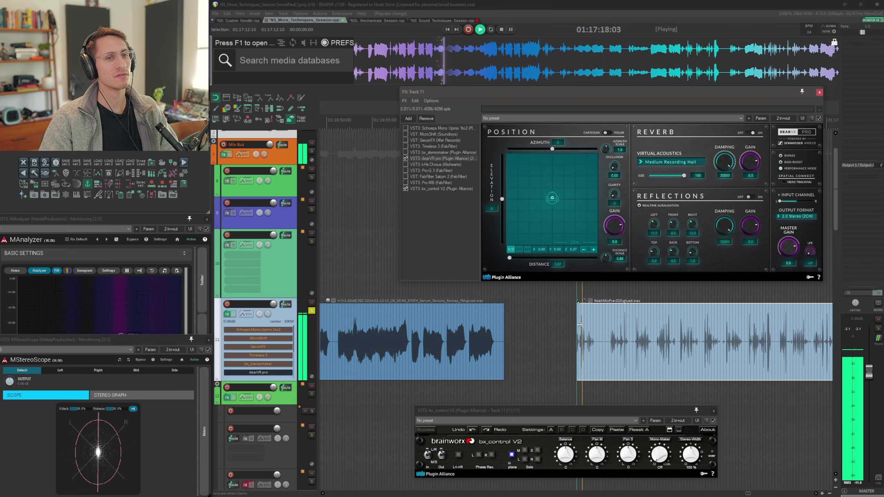
key("space")
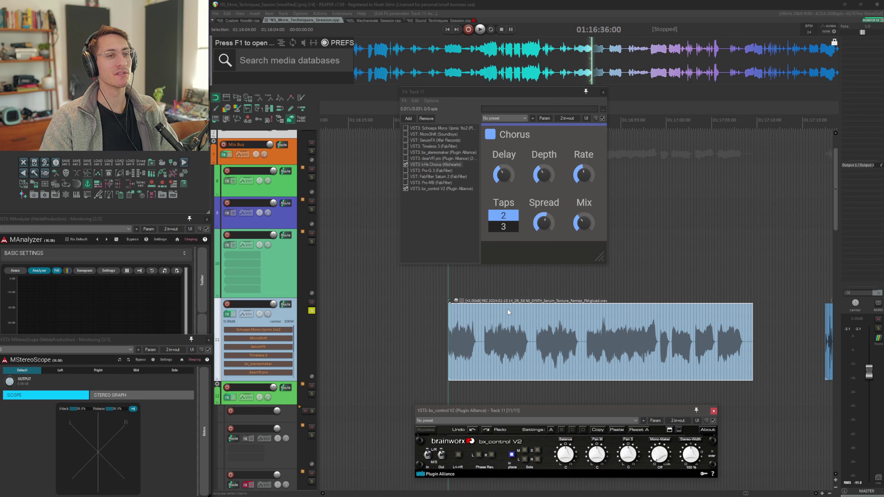
- Audition both clips through kHs Chorus, replaying the second clip from a point inside it
key("Tab")
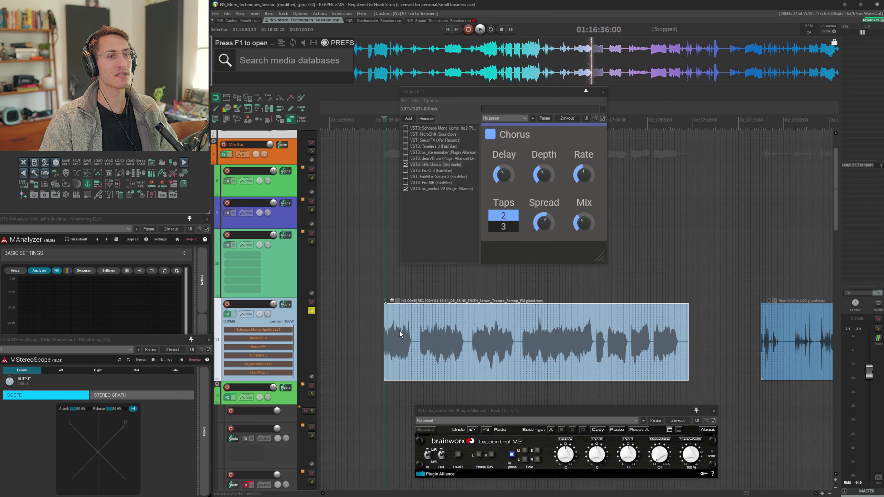
scroll(400, 330, "down", 1)
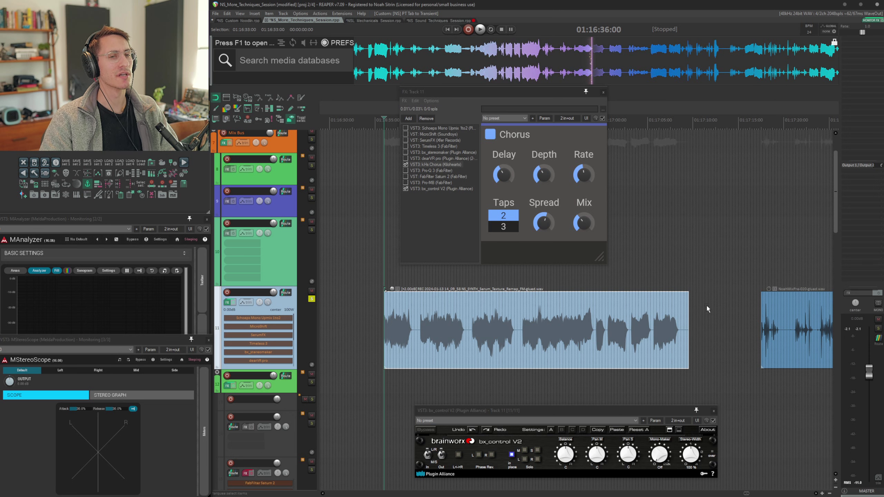
key("space")
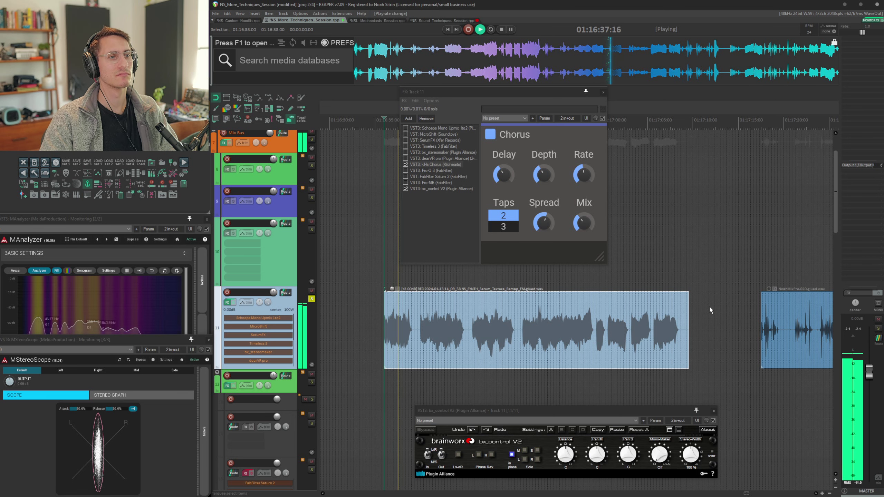
key("space")
key("Tab")
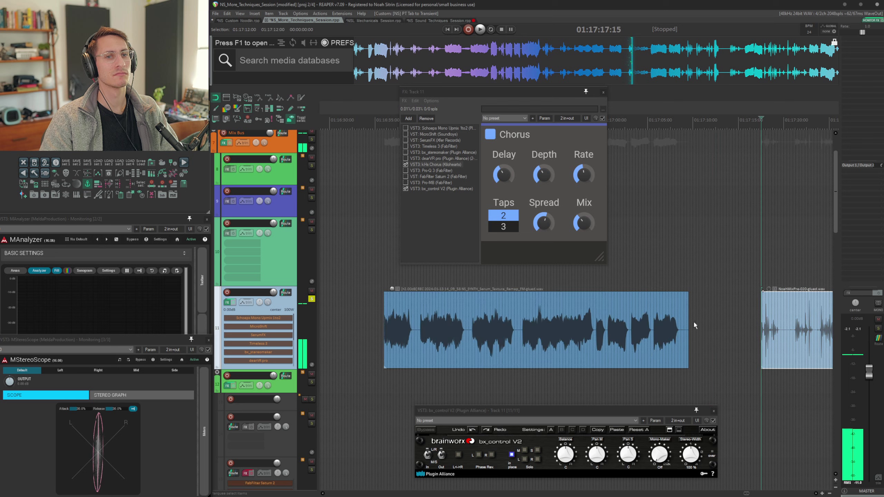
key("space")
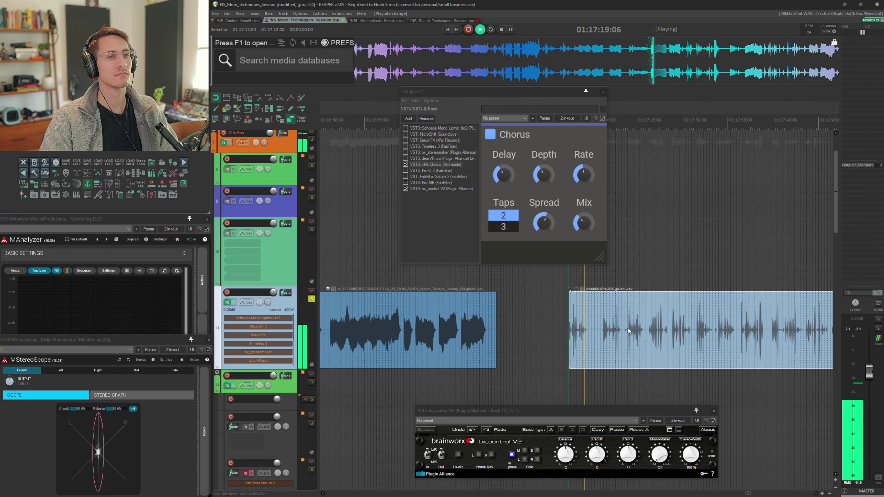
left_click(602, 327)
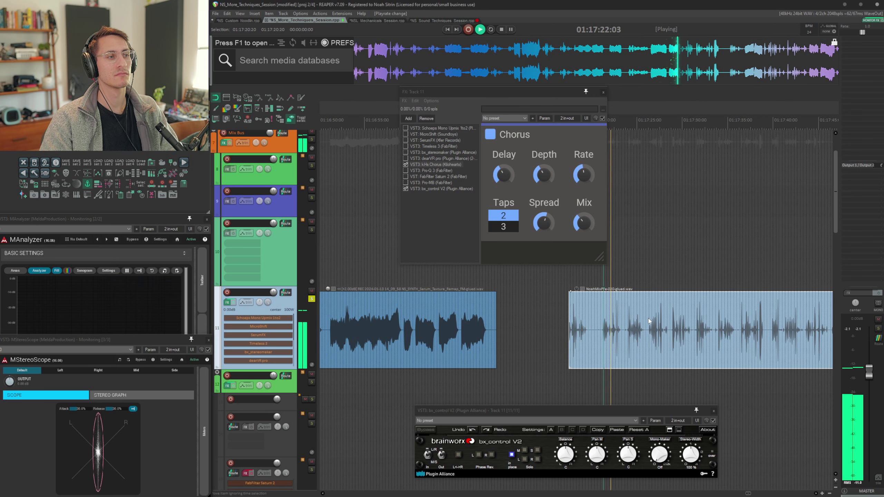
key("space")
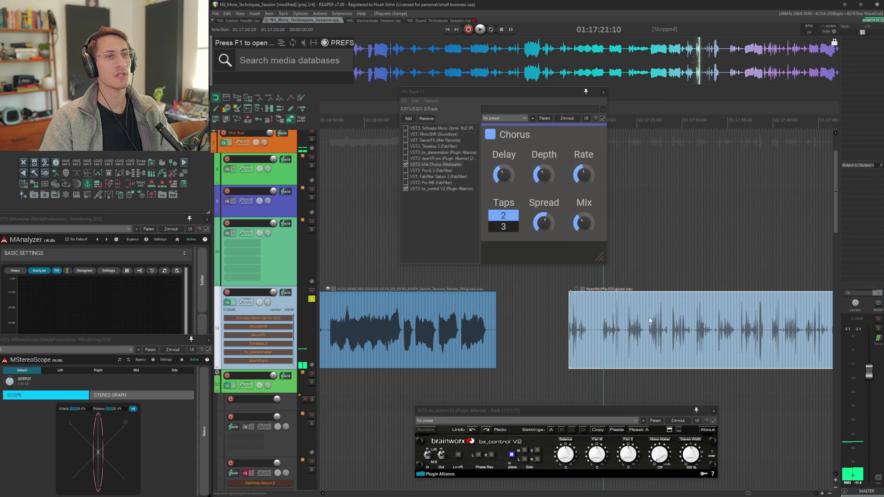
- Raise the kHs Chorus Mix to 72 %, and audition the second clip from its start
left_click(503, 175)
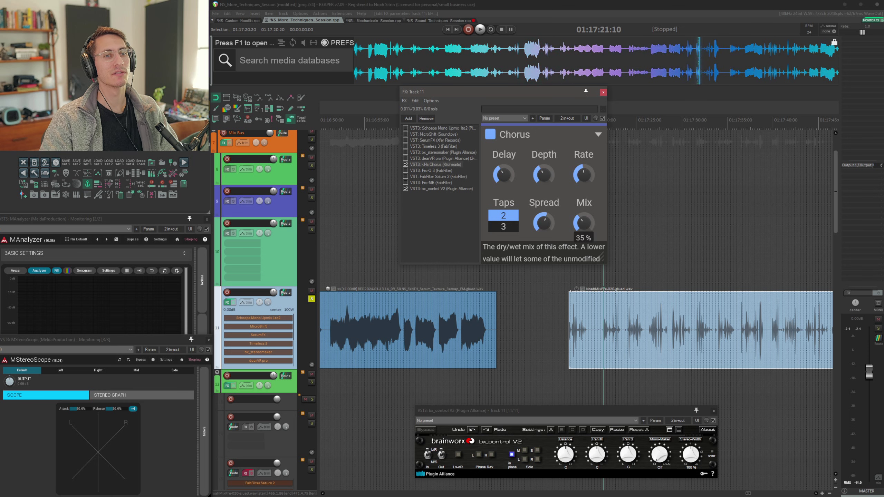
left_click(547, 314)
scroll(551, 303, "down", 1)
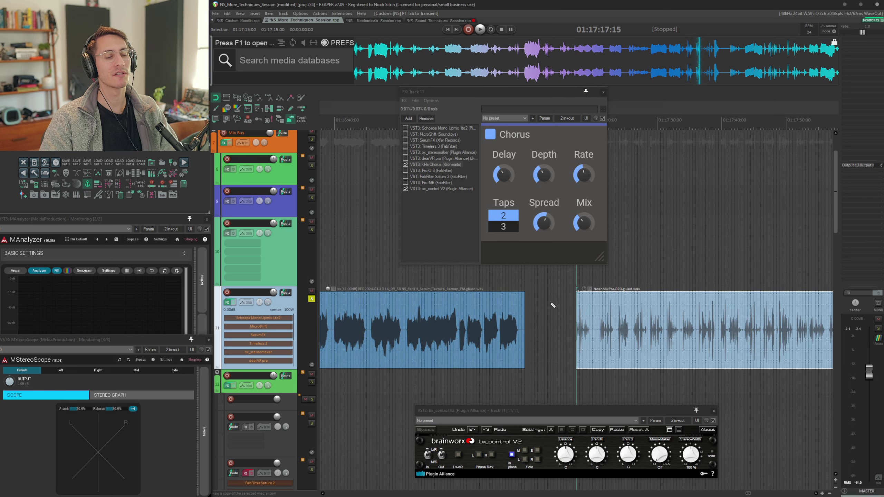
scroll(583, 305, "up", 3)
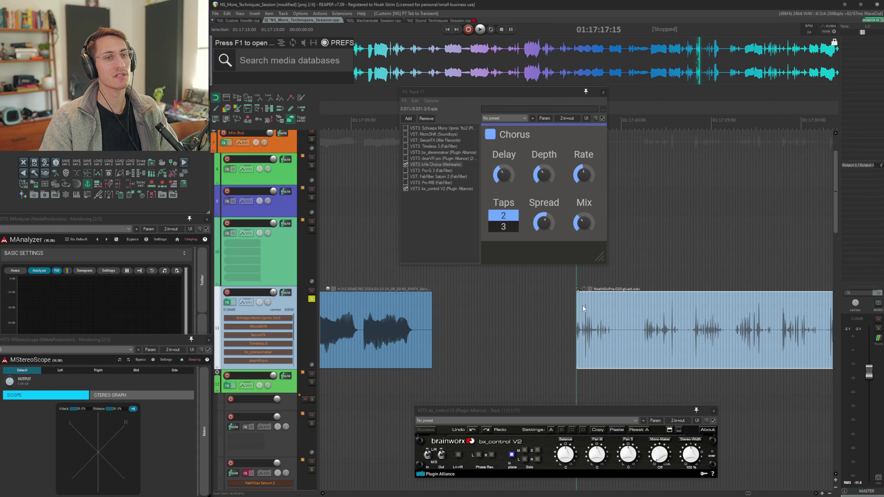
left_click_drag(587, 227, 587, 201)
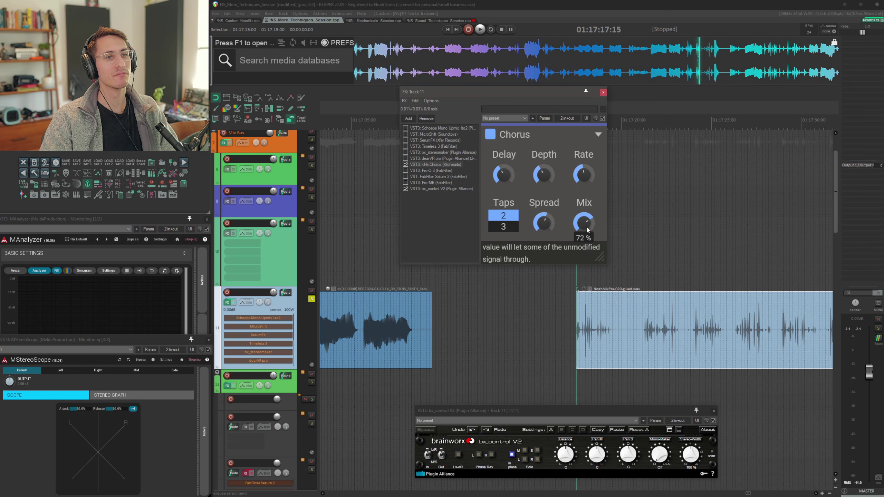
key("space")
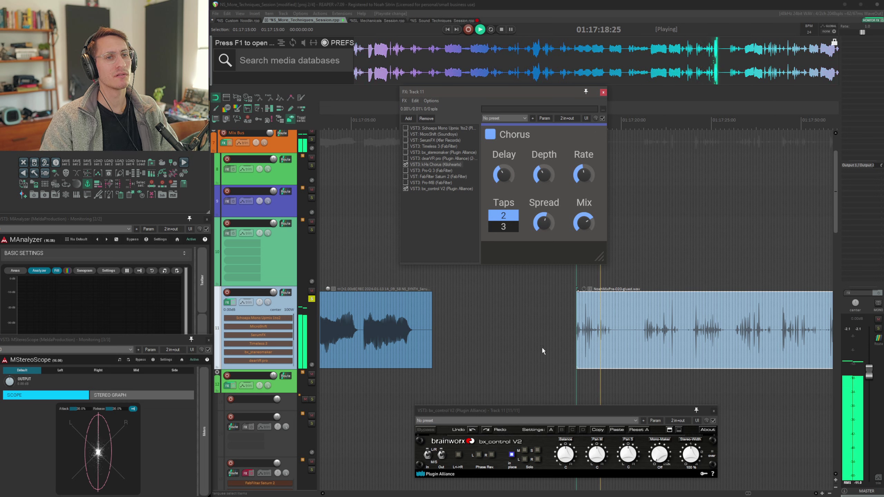
key("space")
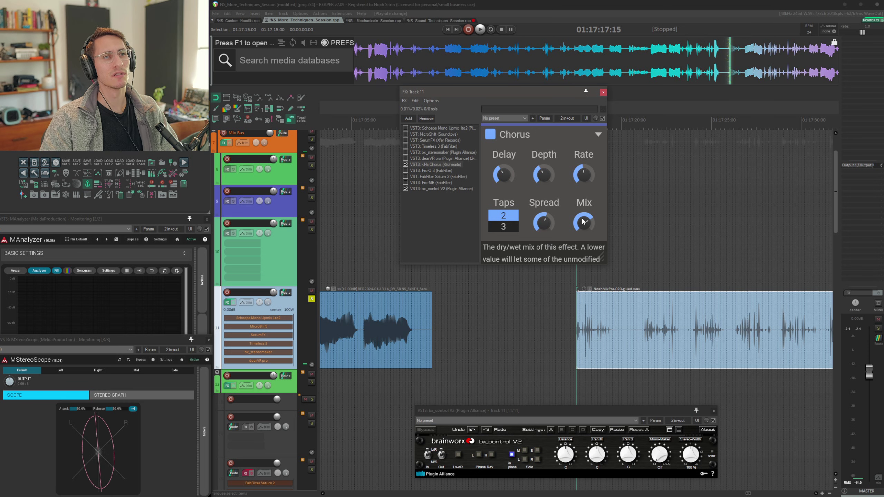
- Set the kHs Chorus Mix to 35 %, and audition the second clip again from its start
left_click_drag(584, 223, 585, 245)
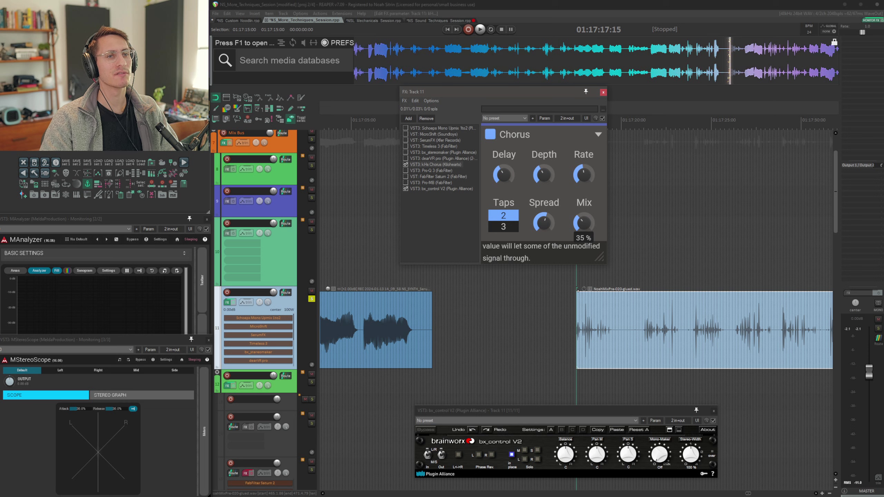
left_click(537, 328)
key("Tab")
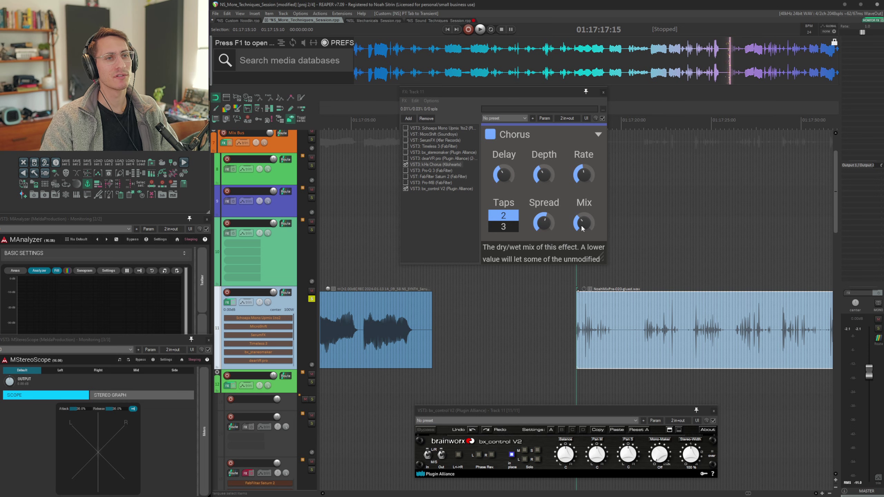
key("space")
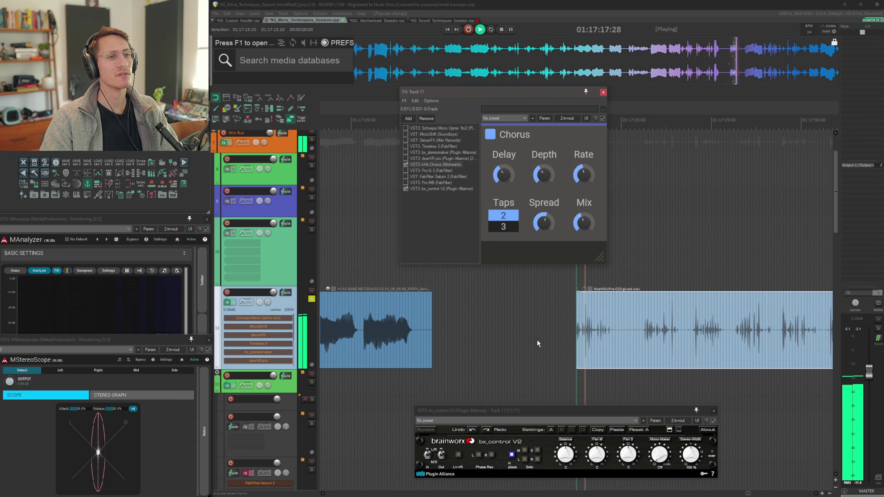
key("space")
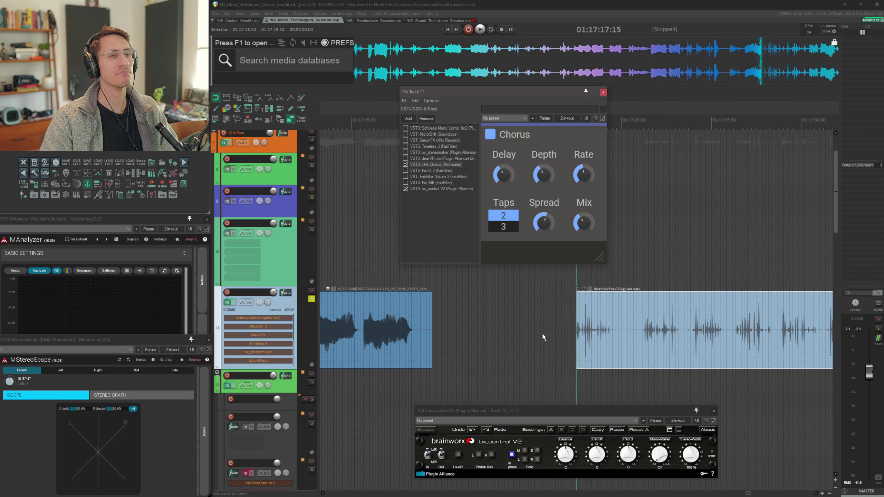
- Solo the side signal in bx_control V2, audition the first clip, and move on to the second clip for playback
left_click(538, 452)
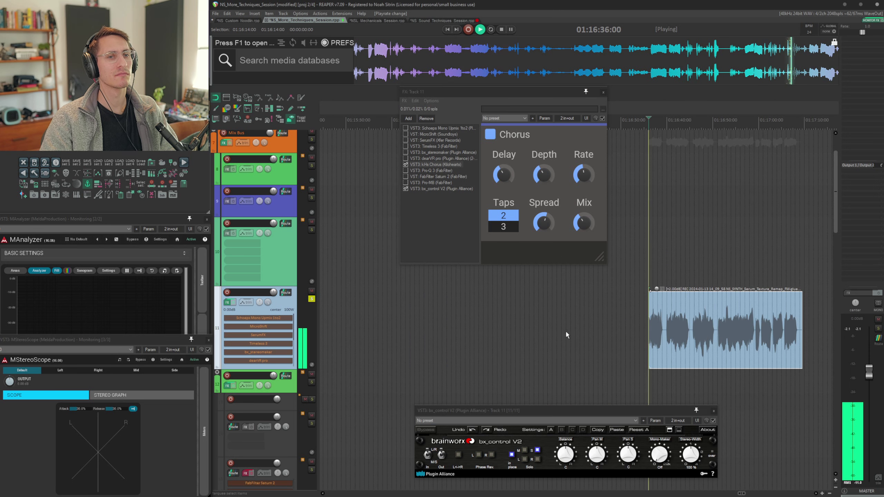
scroll(700, 334, "up", 4)
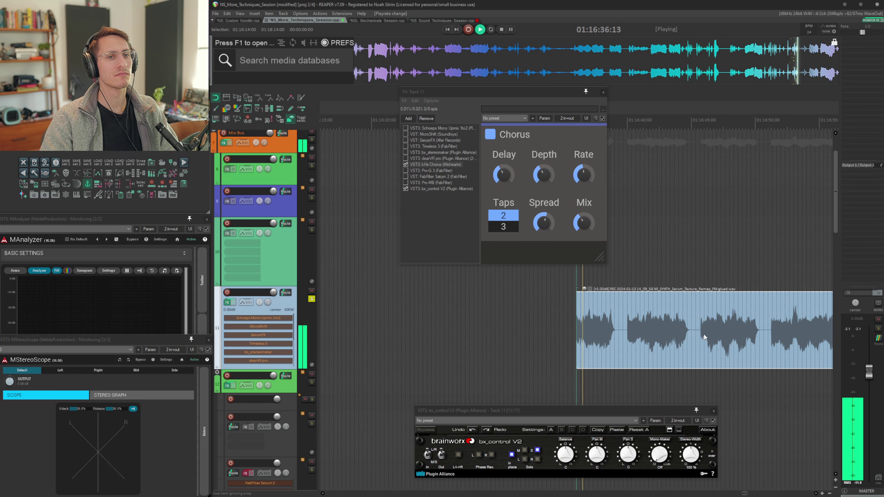
scroll(651, 326, "right", 2)
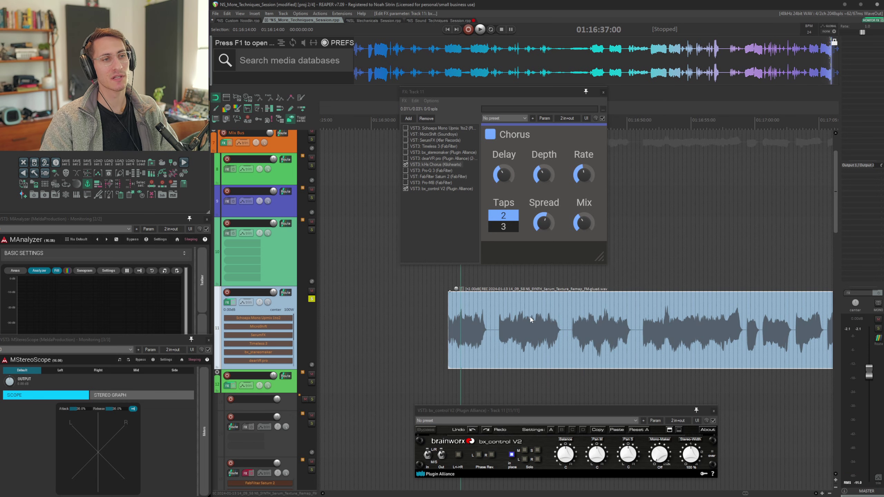
key("Tab")
key("Tab")
key("Tab")
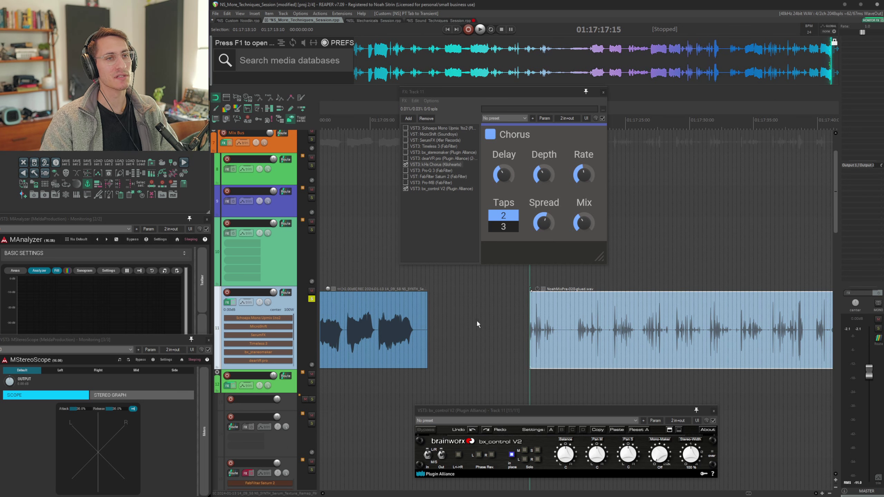
key("space")
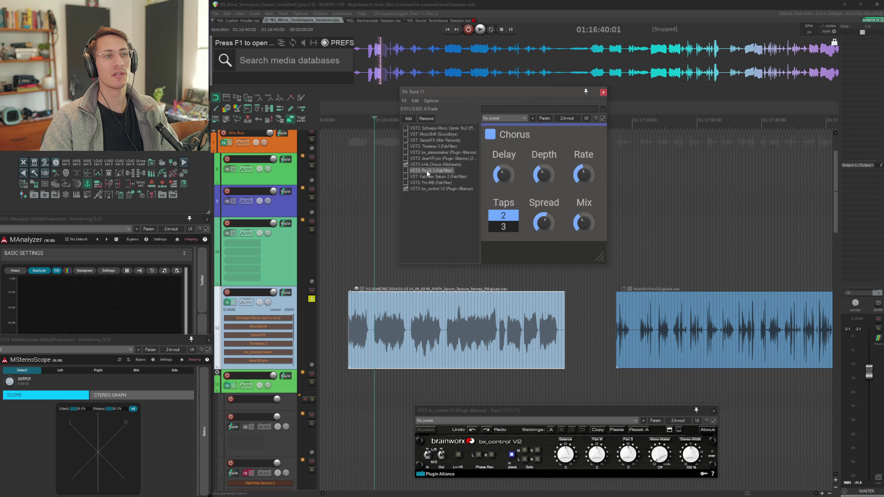
- Enable Pro-Q 3 on track 11, add a band at about 525 Hz, and set its stereo placement to Side
left_click(406, 170)
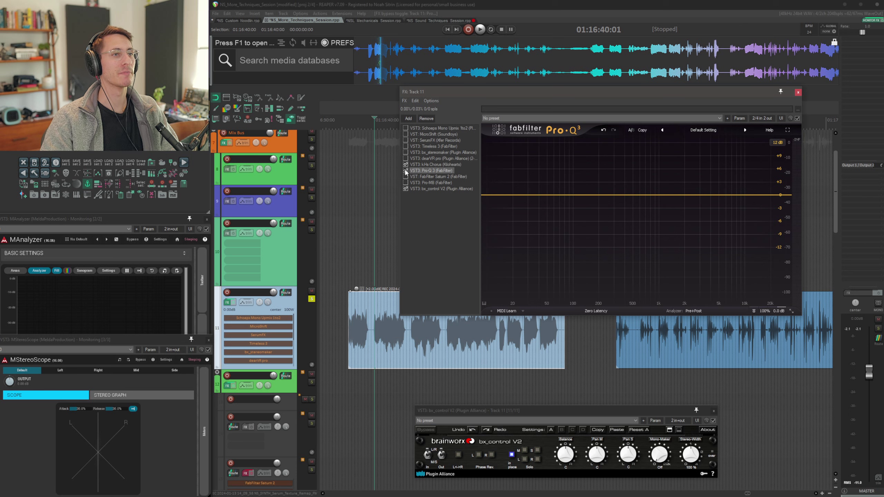
left_click(635, 195)
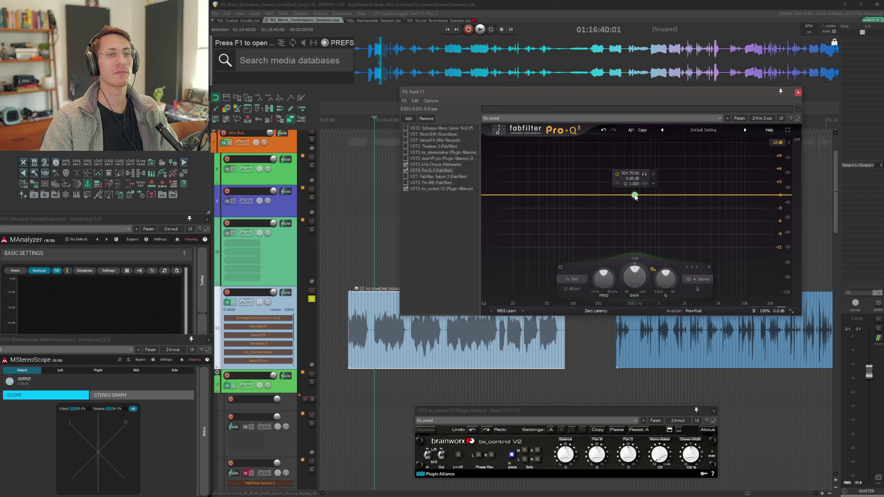
left_click(654, 184)
mouse_move(693, 234)
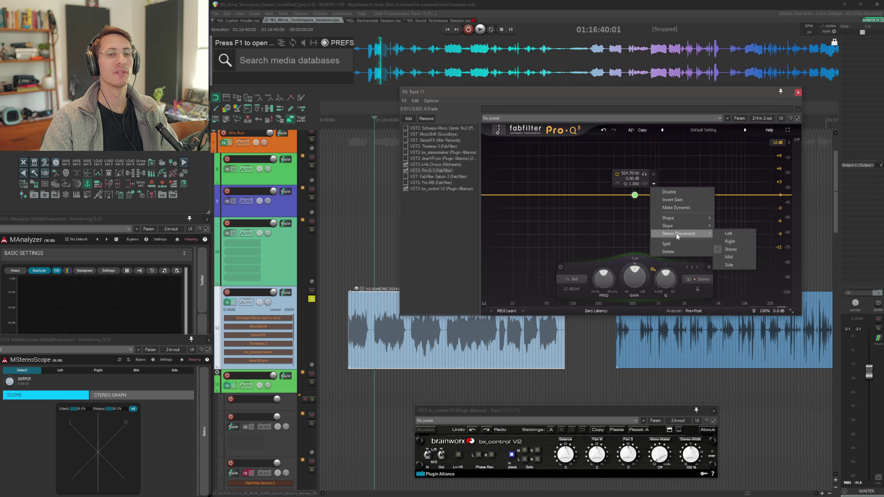
left_click(731, 265)
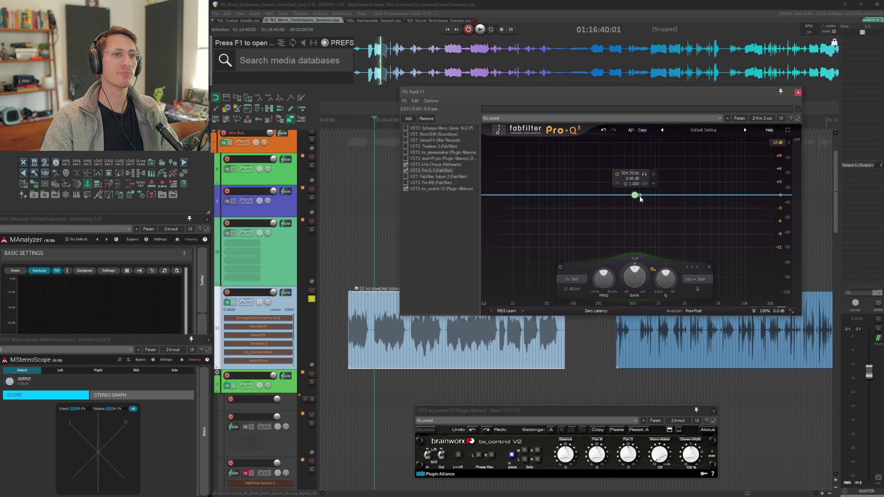
- Change the side band's shape to Flat Tilt and raise its gain to about 4 dB
left_click(618, 184)
left_click(681, 190)
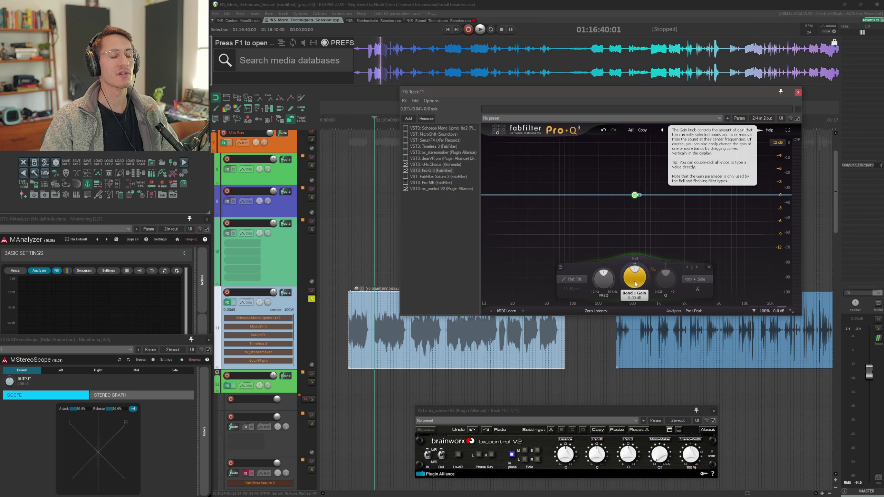
left_click_drag(636, 284, 642, 260)
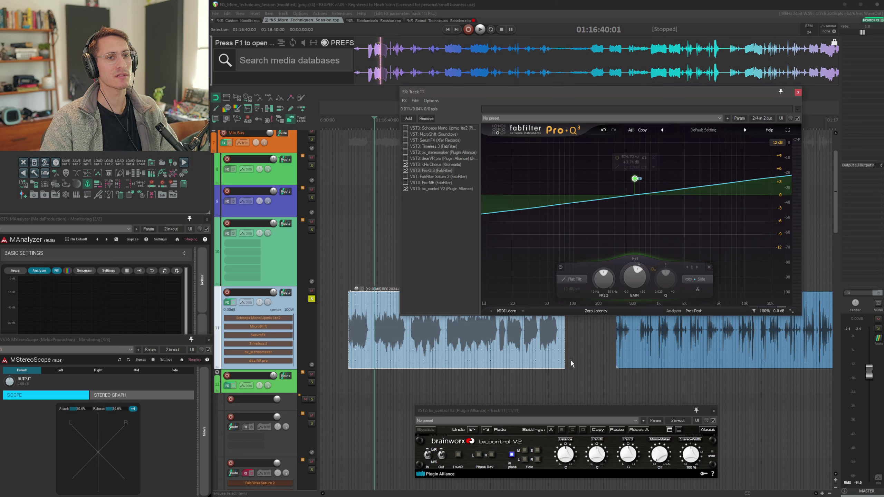
- Audition the first clip with Pro-Q 3 active, and again with Pro-Q 3 bypassed
key("space")
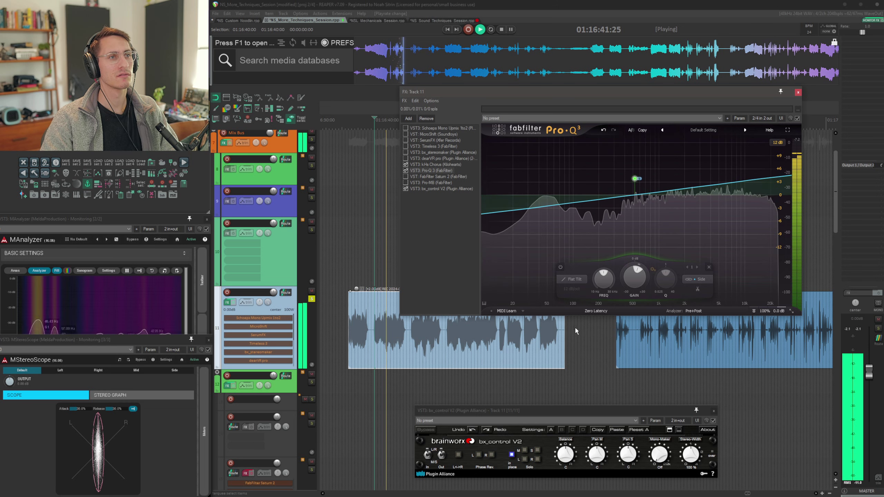
left_click(405, 170)
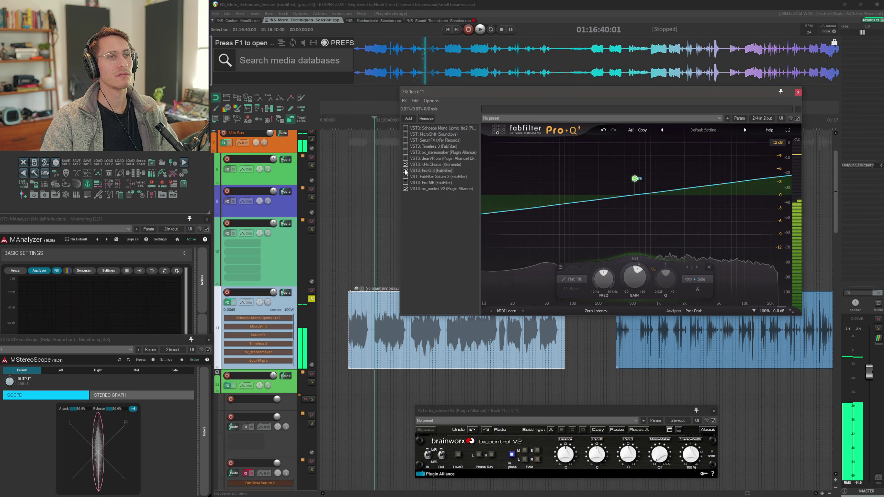
key("space")
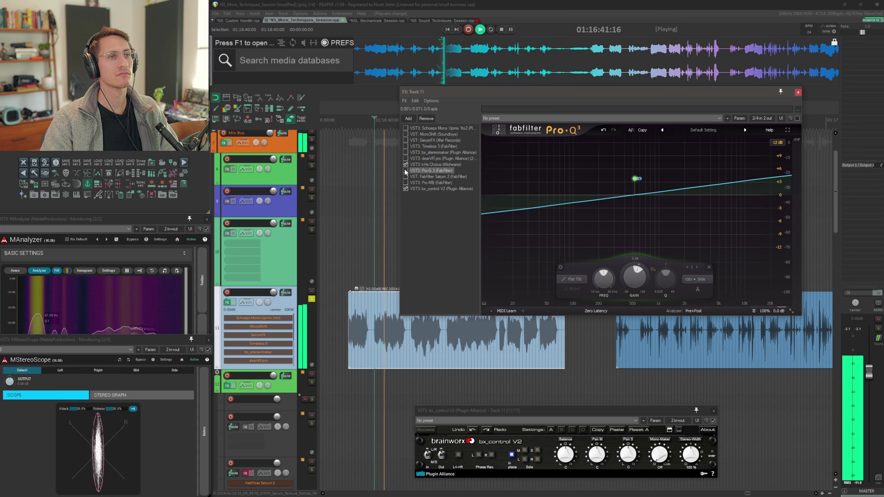
- Re-enable Pro-Q 3, raise the side tilt gain to 15.40 dB, and audition the first clip
left_click(406, 171)
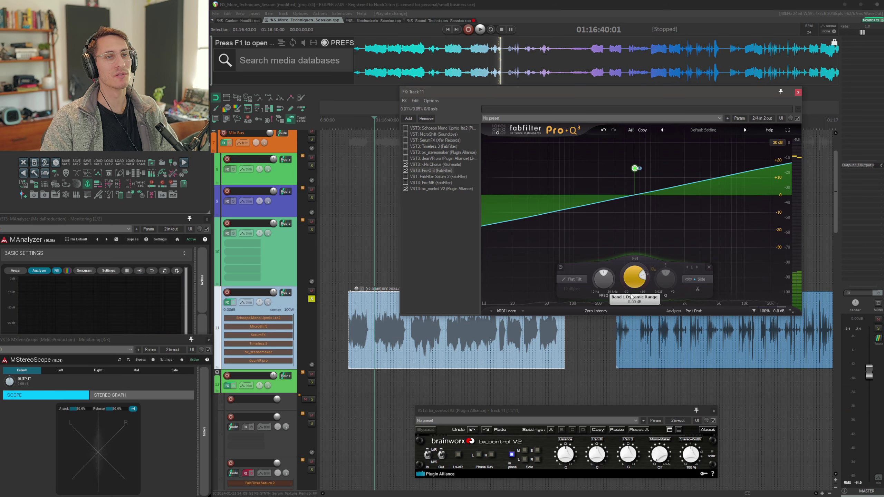
key("space")
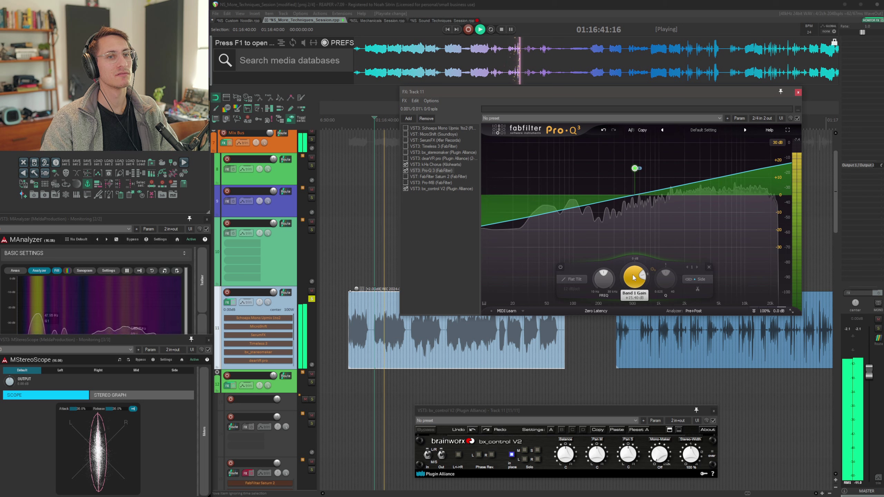
key("space")
- Bypass Pro-Q 3, enable FabFilter Saturn 2, and switch its channel mode to mid/side
left_click(405, 171)
left_click(405, 177)
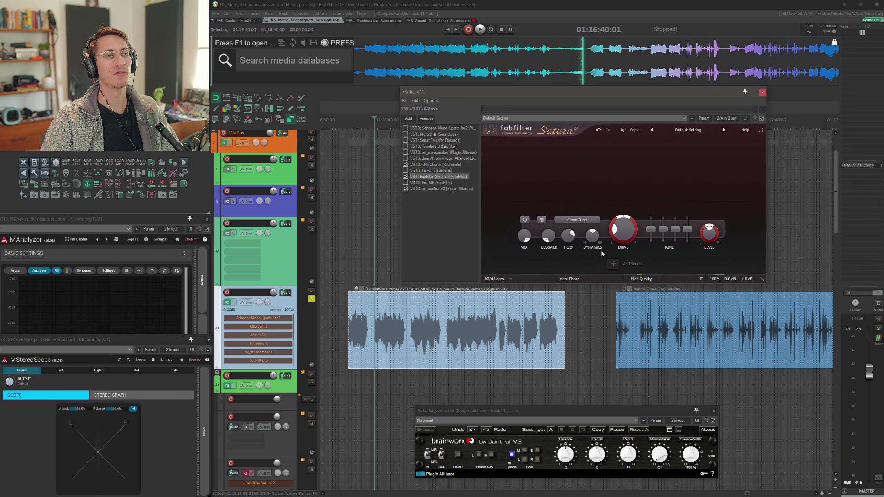
mouse_move(746, 281)
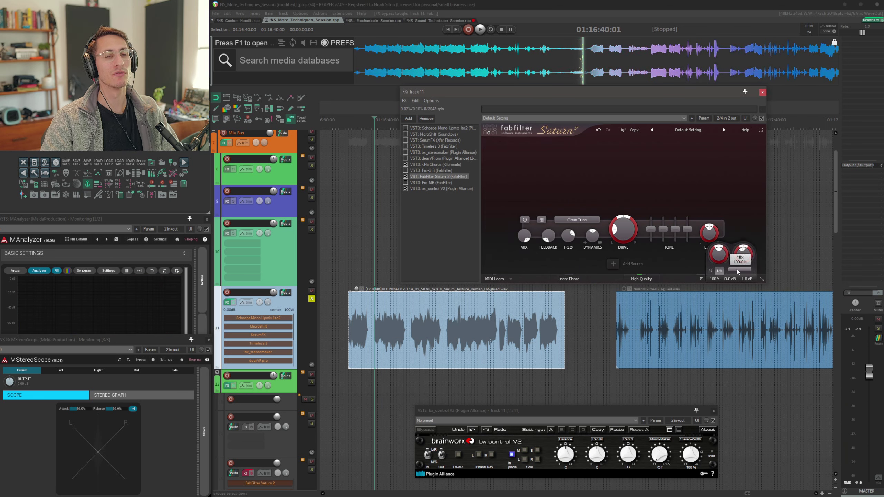
left_click(720, 271)
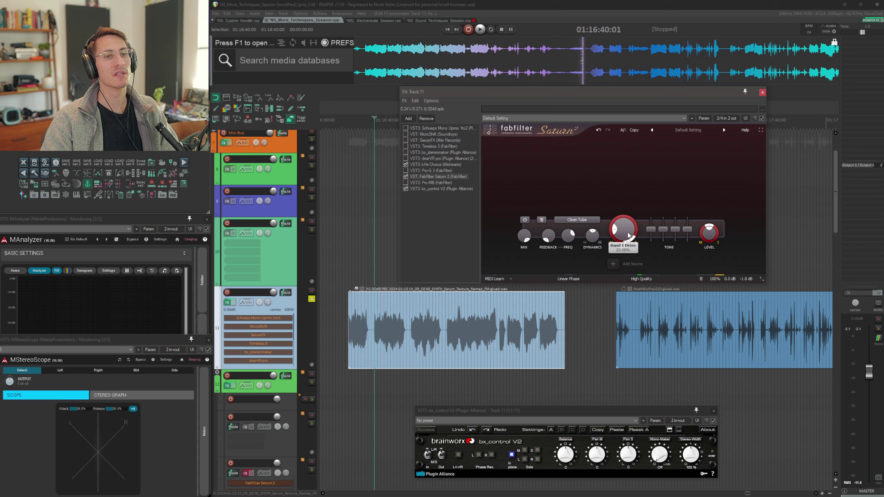
- Set Saturn 2's style to Warm Tube, raise its drive with the balance shifted towards the side, and audition the first clip
left_click(591, 220)
mouse_move(592, 234)
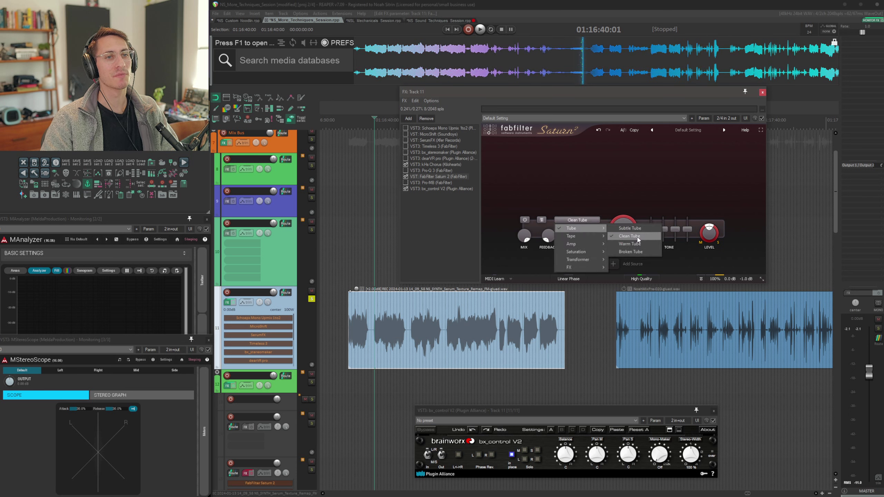
left_click(639, 246)
left_click_drag(640, 247, 643, 190)
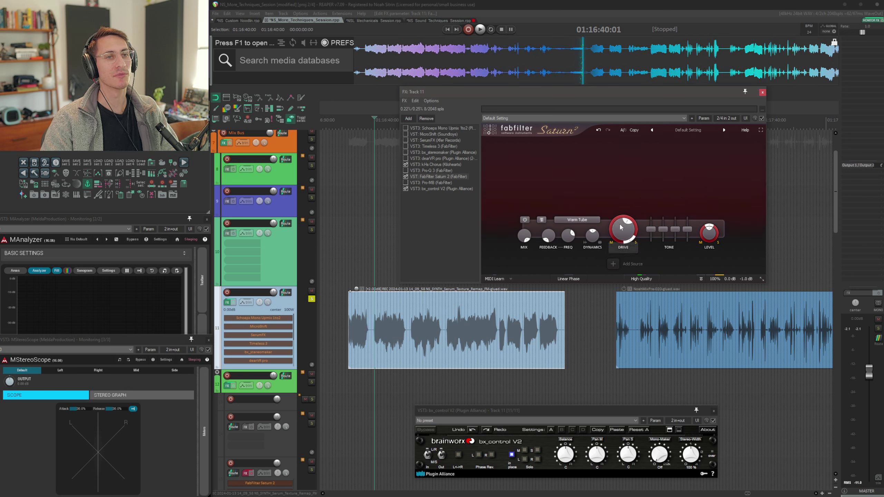
key("space")
left_click_drag(614, 248, 633, 199)
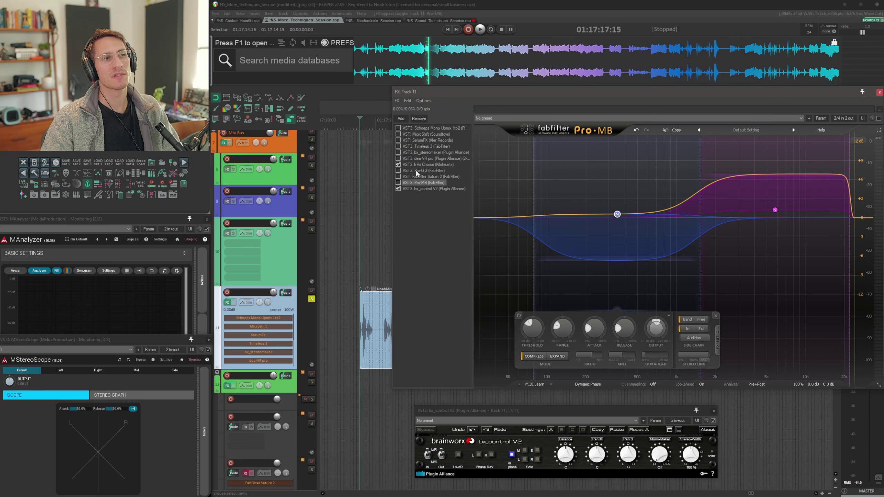
- Revisit the side tilt curve in Pro-Q 3, and enable Pro-MB on track 11
left_click(416, 170)
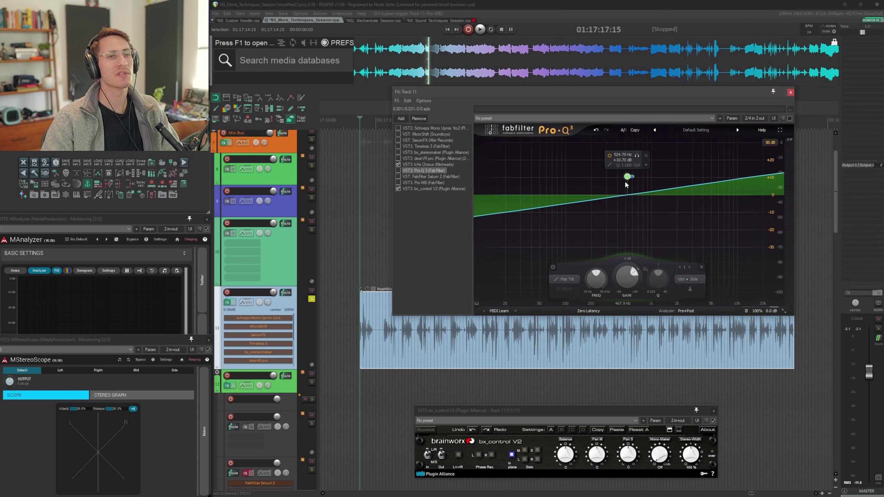
left_click(420, 182)
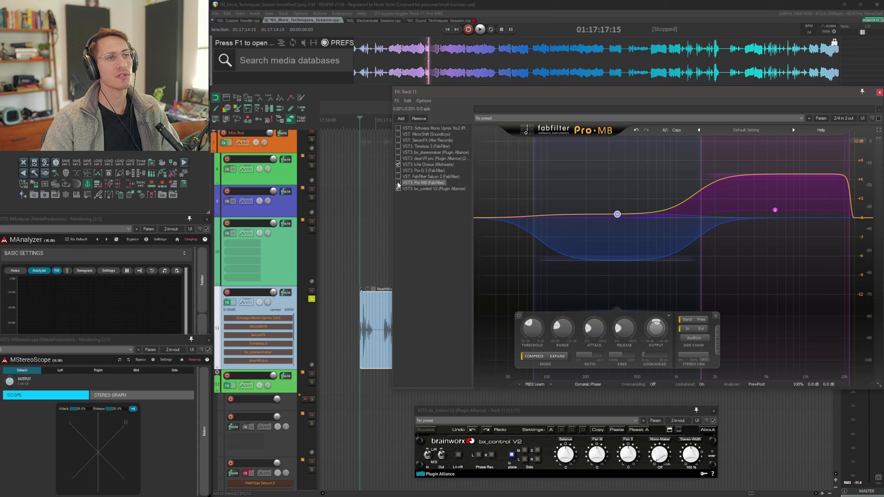
left_click(398, 183)
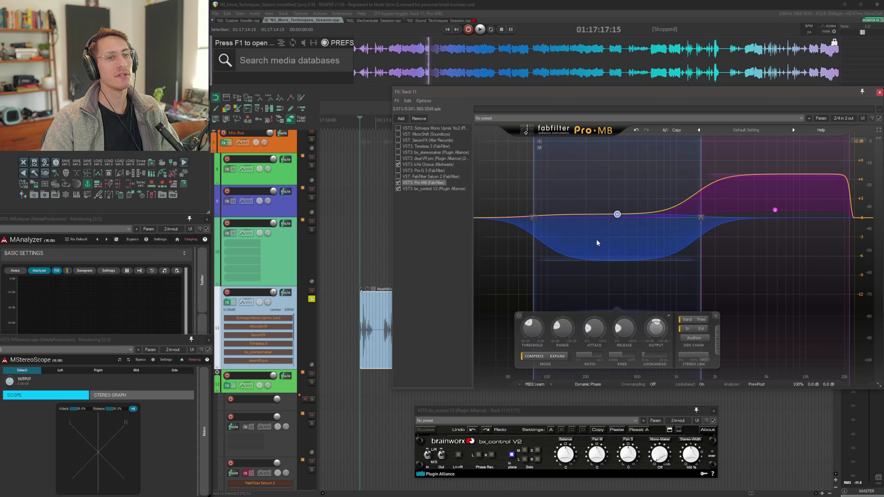
- Examine the Pro-MB high band's Side stereo link setting, and compare it with the low band
left_click(763, 194)
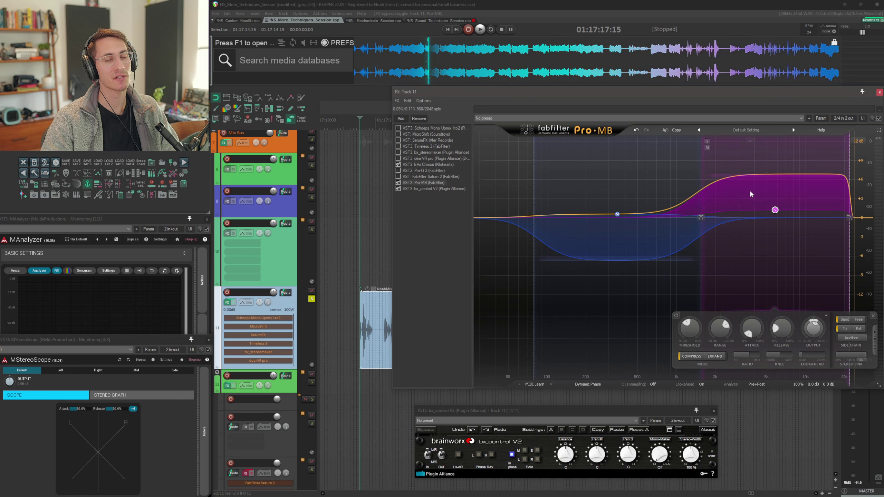
left_click(863, 361)
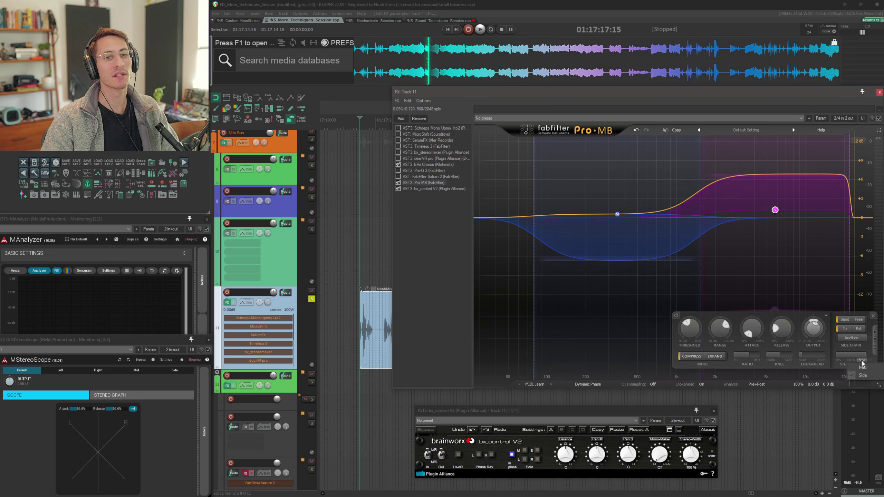
left_click(835, 363)
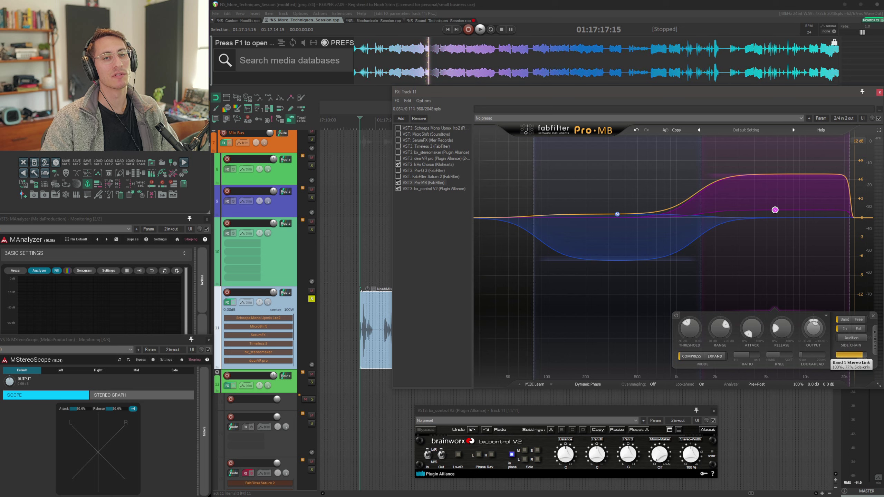
left_click(624, 234)
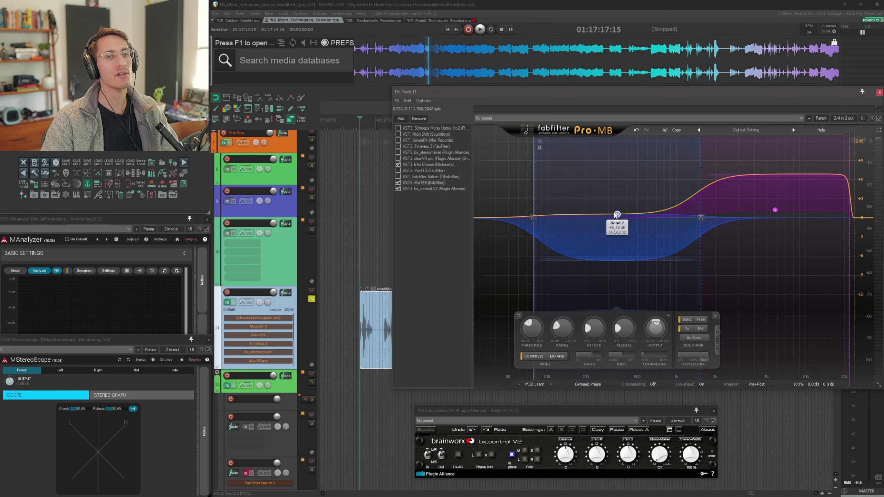
left_click(776, 210)
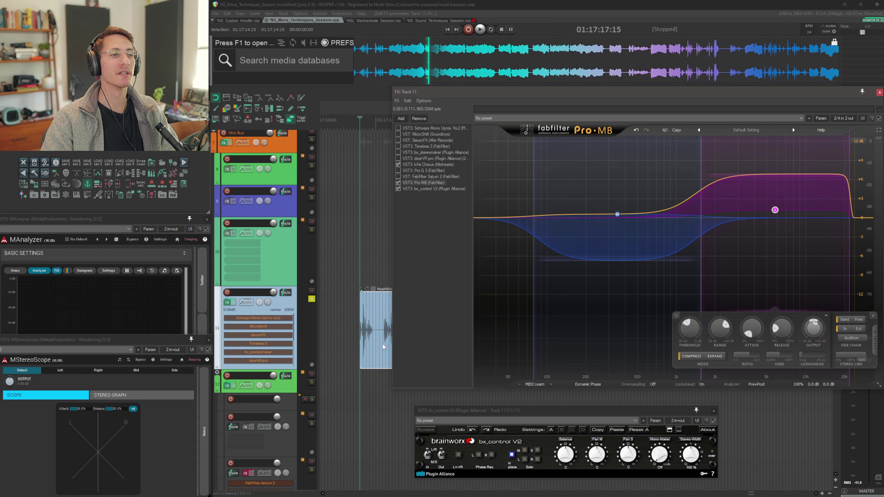
- Audition the second clip through Pro-MB, and examine the high band's threshold and the low band's range
key("space")
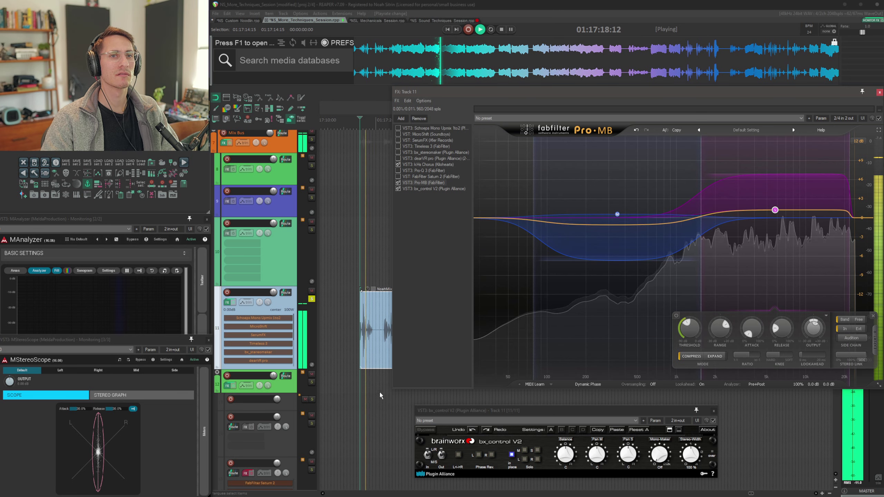
key("space")
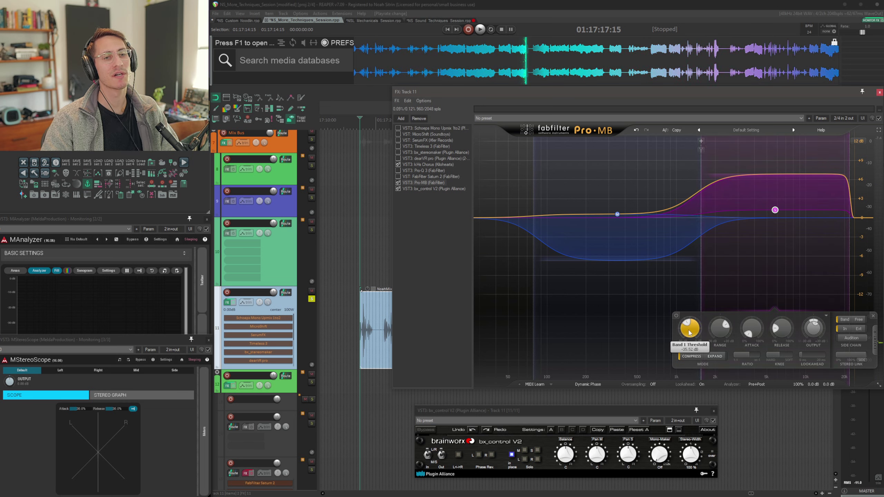
left_click(634, 241)
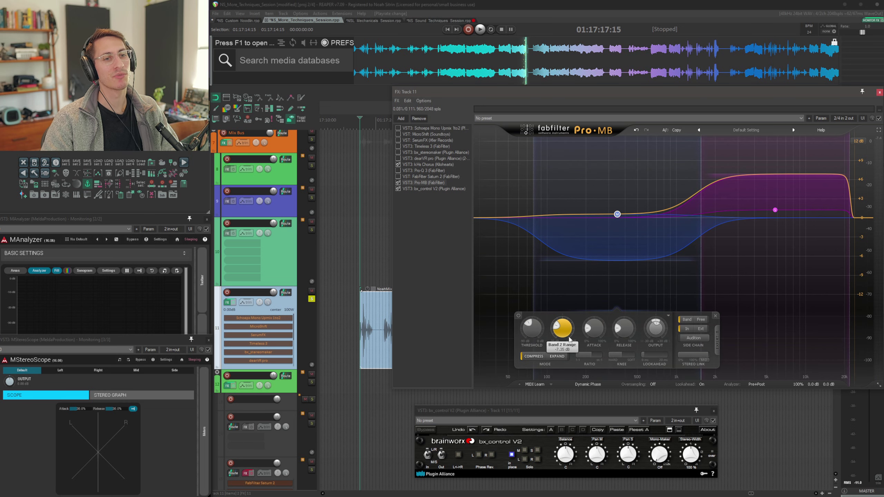
- Place the edit cursor just before the second clip, bypass Pro-MB, and show Pro-Q 3
left_click(349, 320)
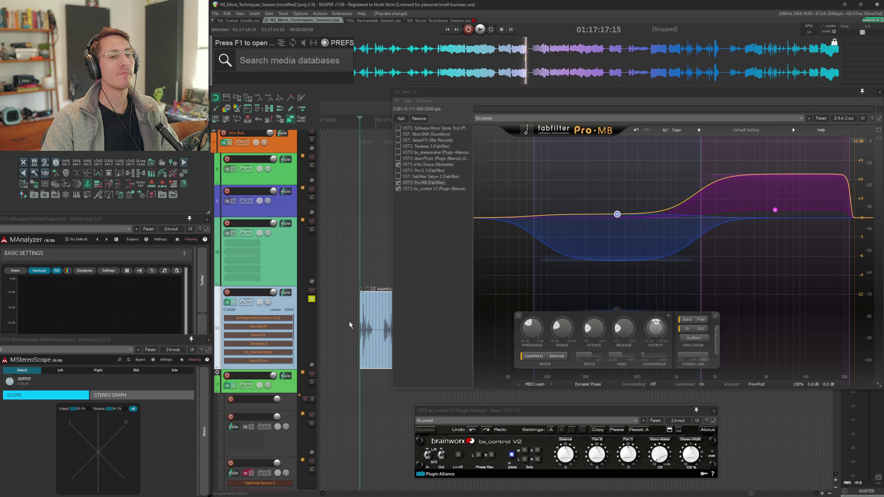
left_click(426, 170)
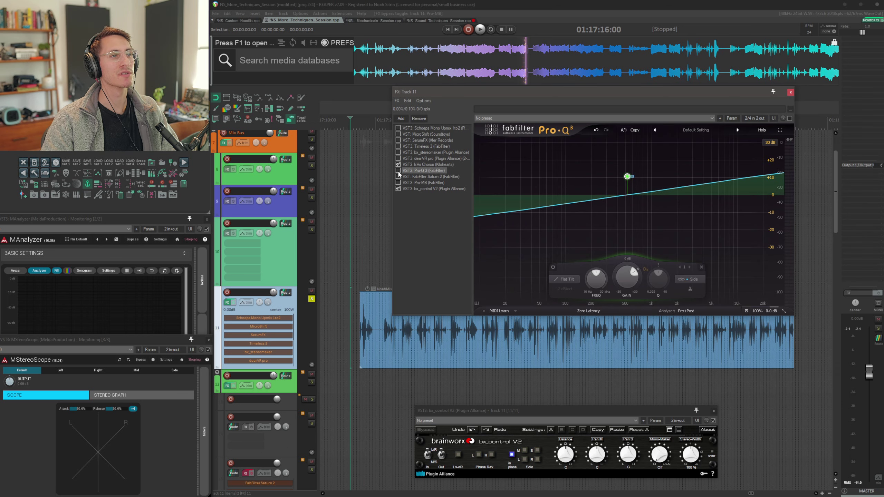